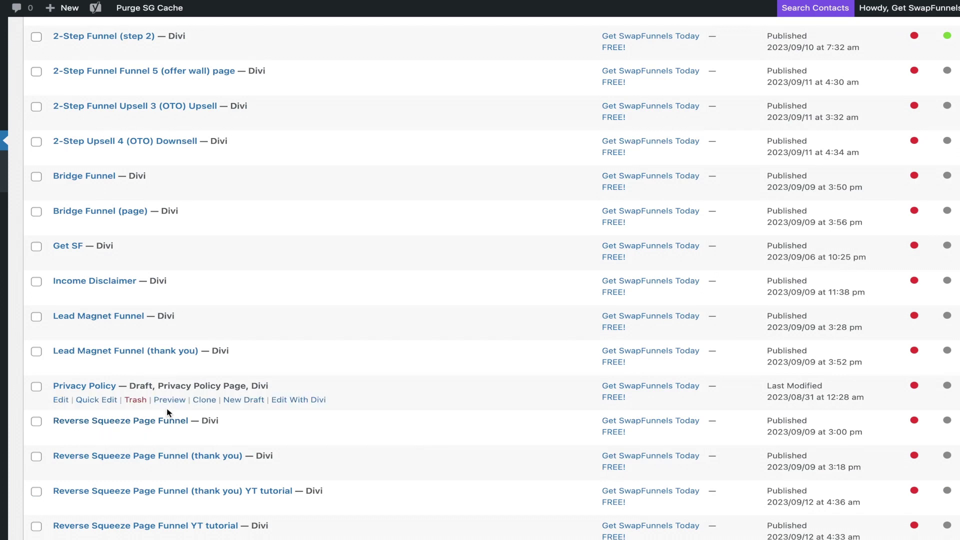
# Step: Load the saved "Bridge Funnel" layout into the blank new page
pyautogui.scroll(3, 129, 220)
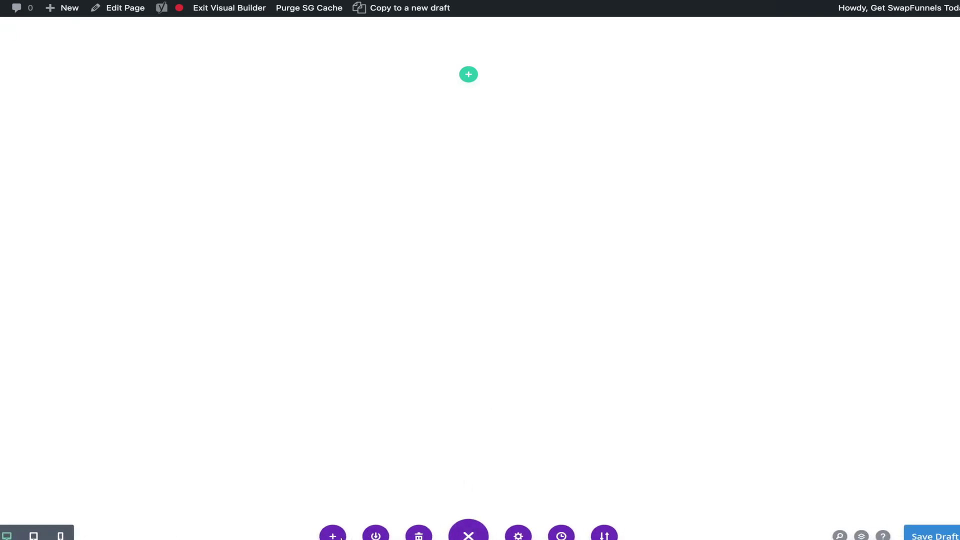
pyautogui.click(333, 536)
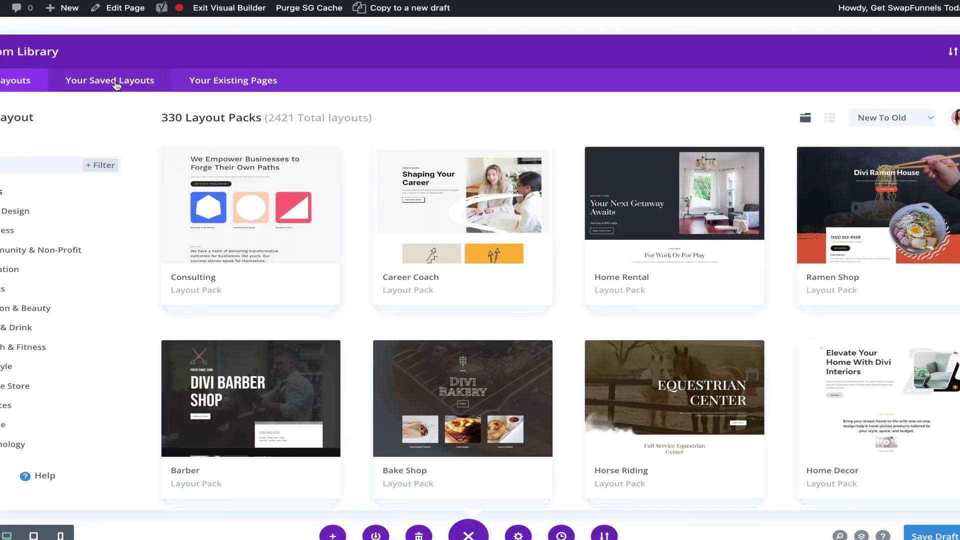
pyautogui.click(117, 86)
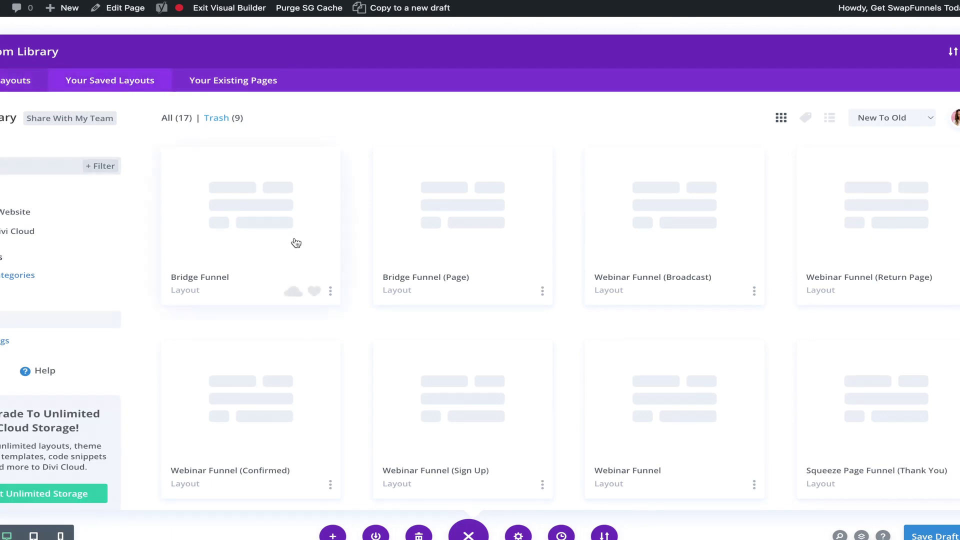
pyautogui.click(263, 244)
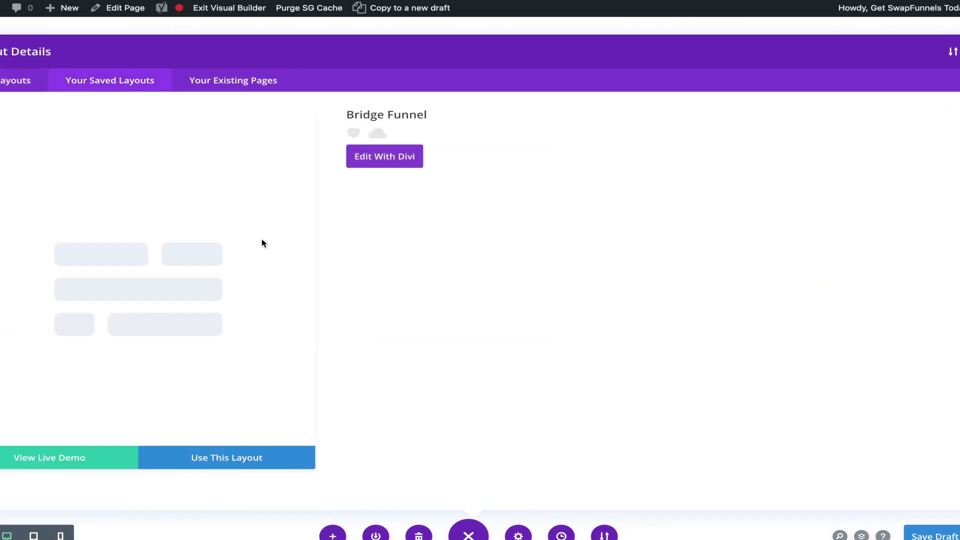
pyautogui.click(241, 462)
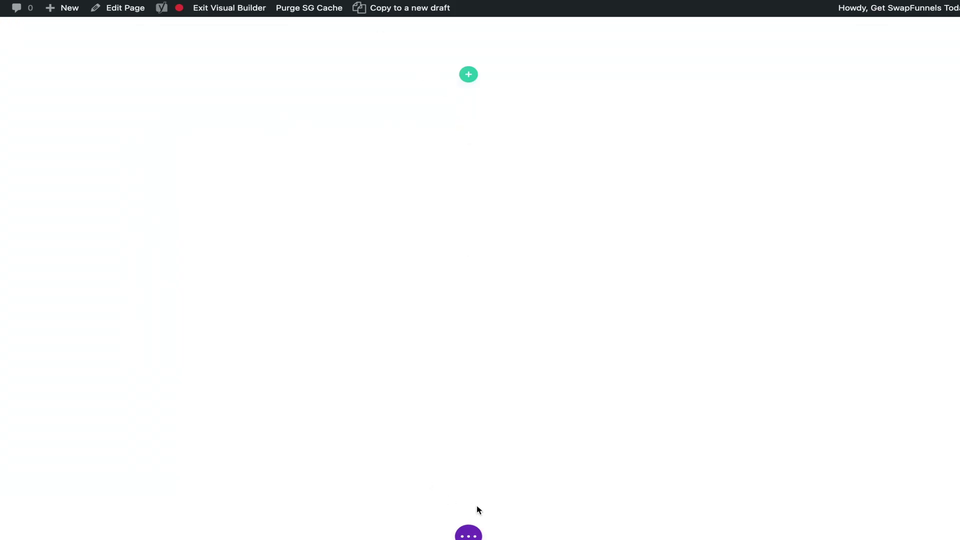
# Step: Load the saved "Bridge Funnel (Page)" layout into the second blank page and look through its content
pyautogui.click(469, 534)
pyautogui.click(339, 538)
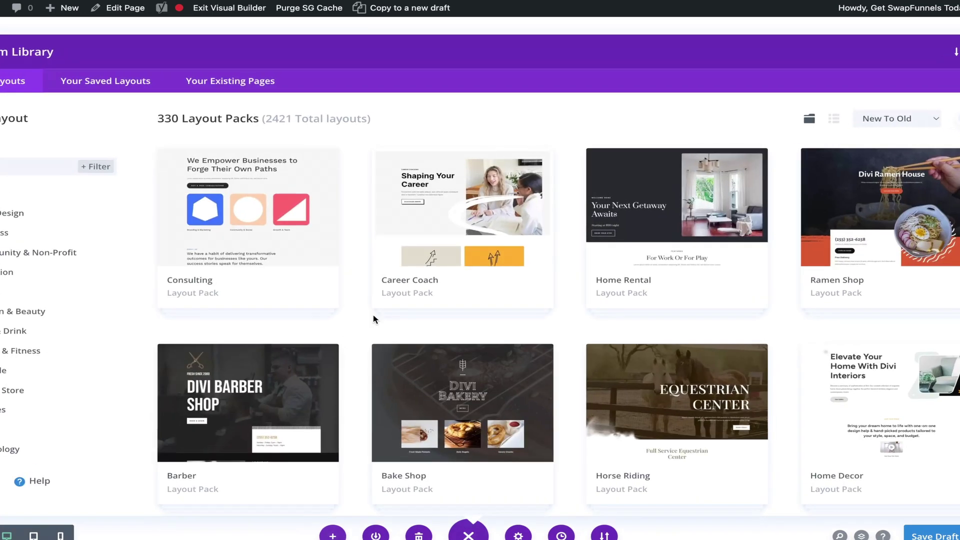
pyautogui.click(147, 81)
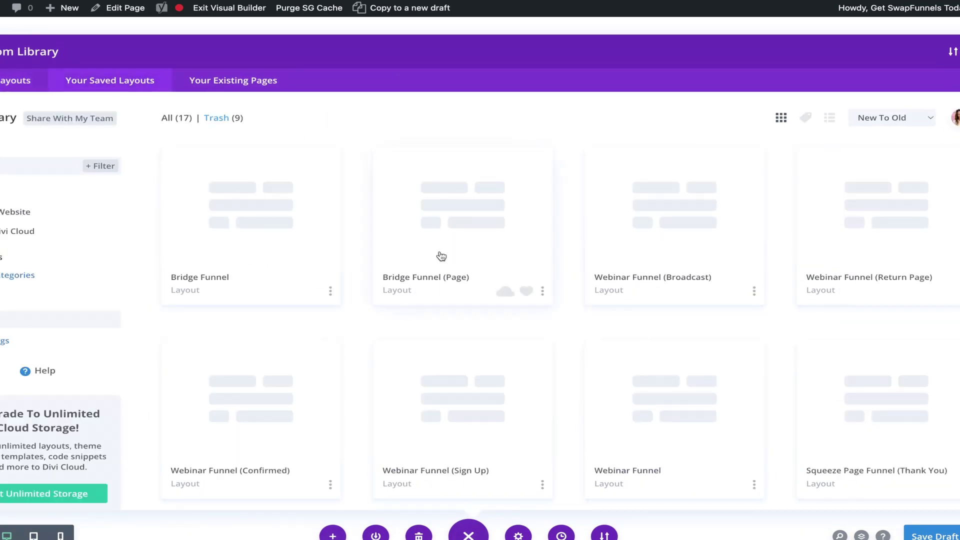
pyautogui.click(463, 251)
pyautogui.click(201, 456)
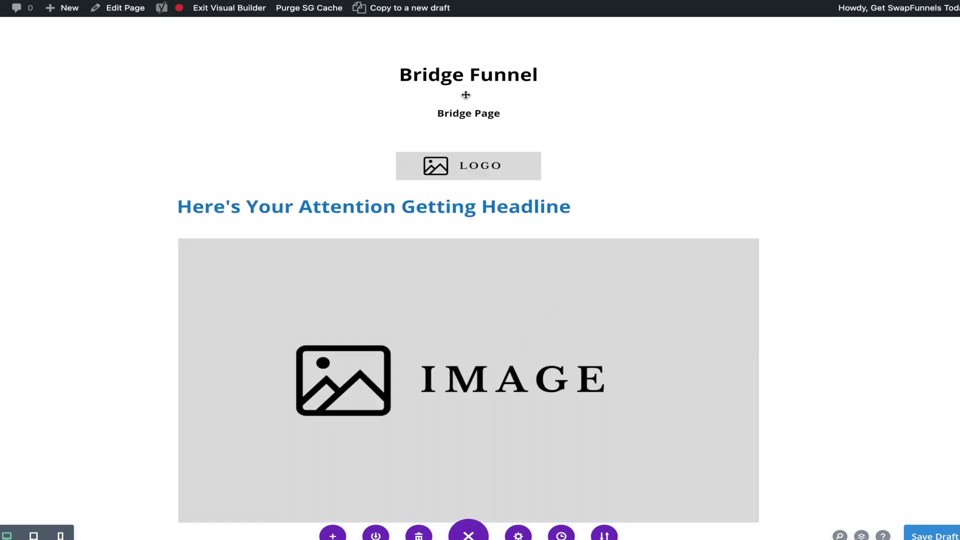
pyautogui.scroll(-10, 456, 349)
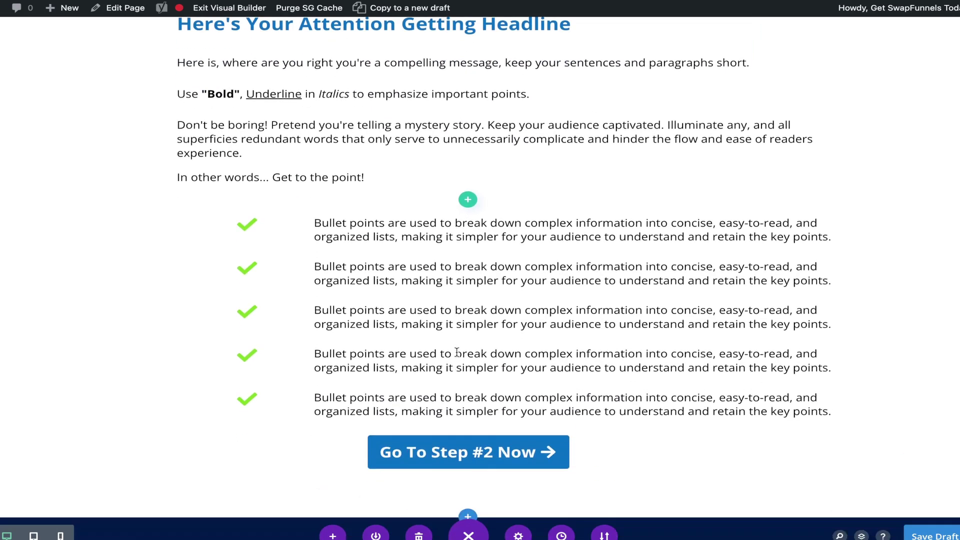
pyautogui.scroll(10, 456, 352)
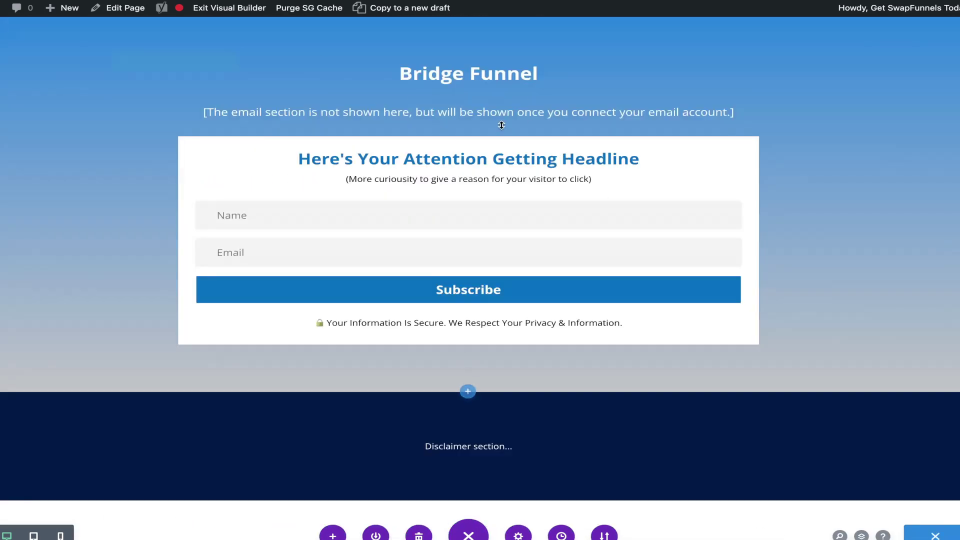
# Step: Delete the "Bridge Funnel" heading and the email section note above the opt-in form
pyautogui.moveTo(480, 86)
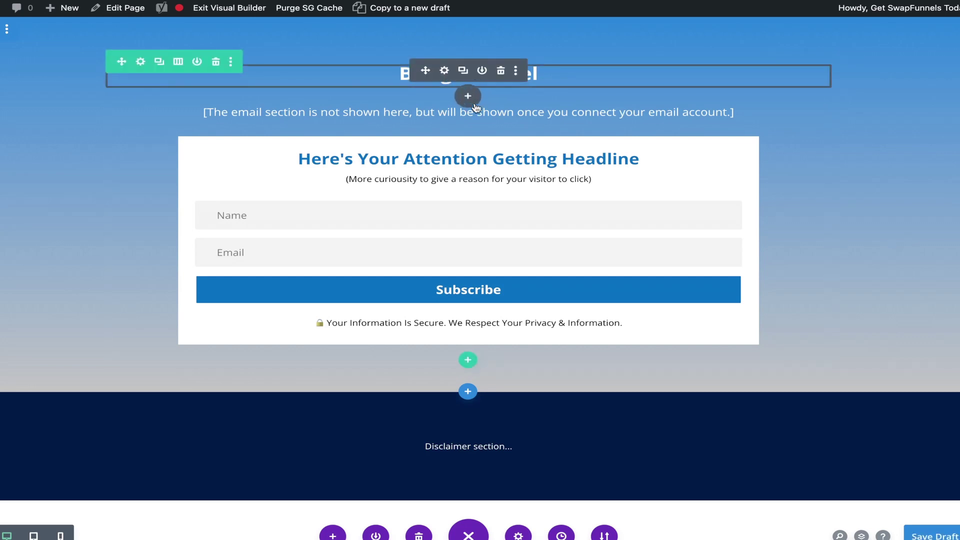
pyautogui.click(501, 73)
pyautogui.click(501, 73)
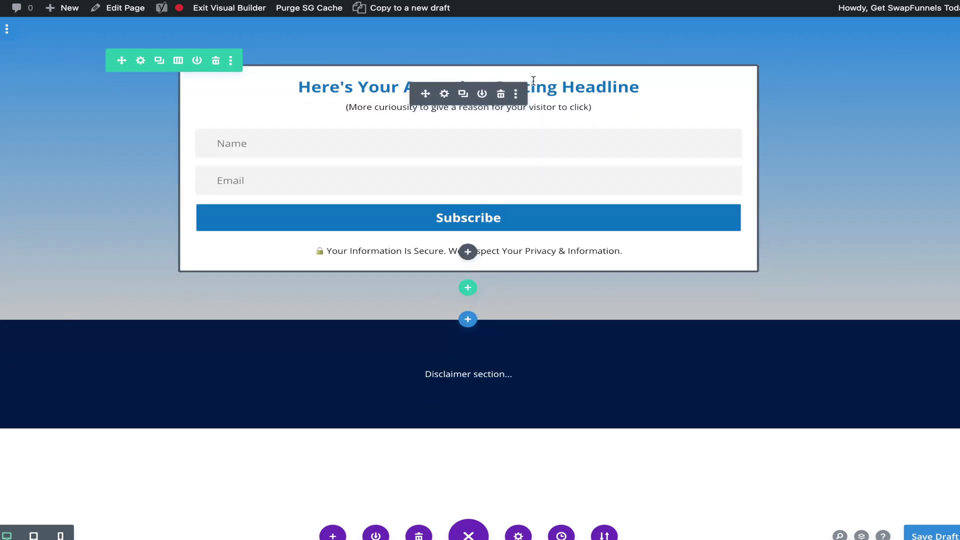
# Step: Replace the opt-in title with "Discover the Secrets to Brewing Your Favorite Holiday Warmth Right in Your Mug", copied from the coffee text notes
pyautogui.click(444, 94)
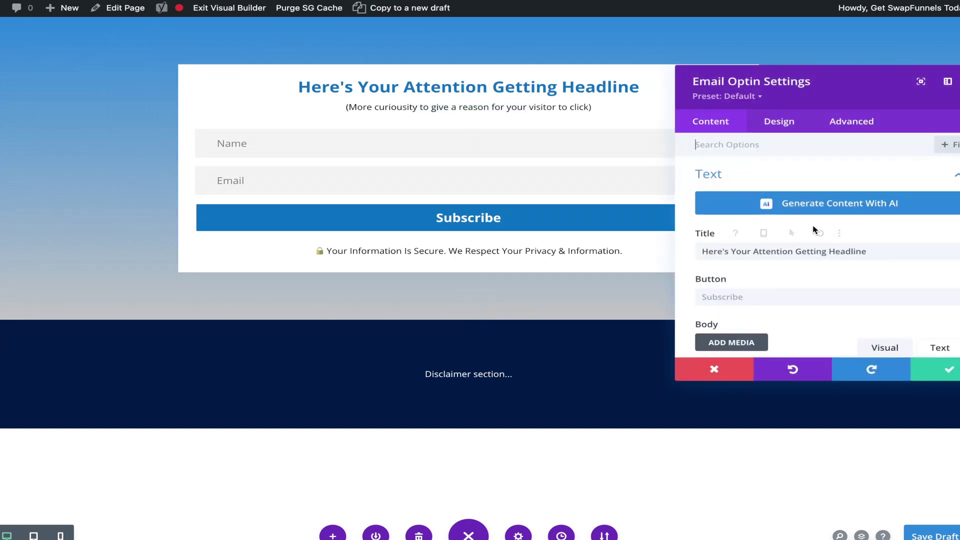
pyautogui.press('super+Tab')
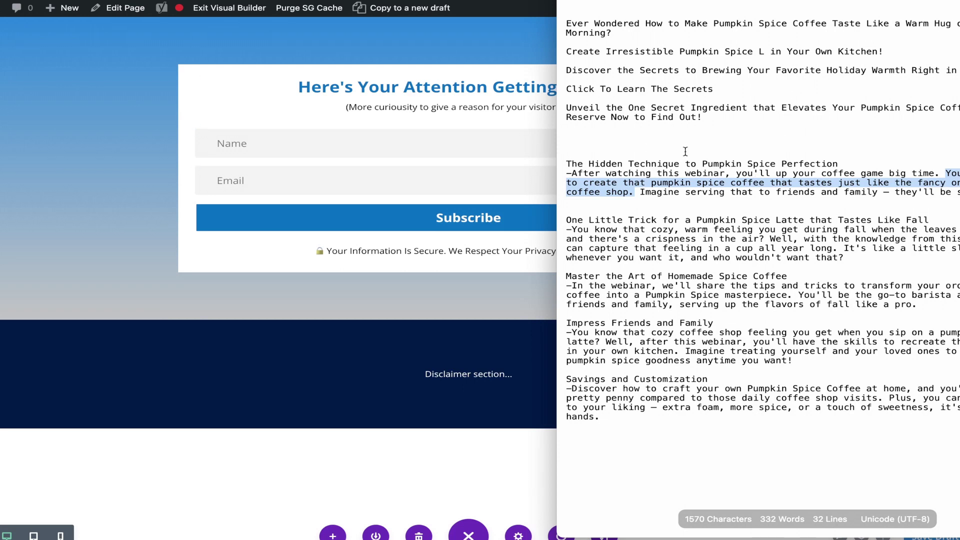
pyautogui.tripleClick(898, 70)
pyautogui.rightClick(898, 70)
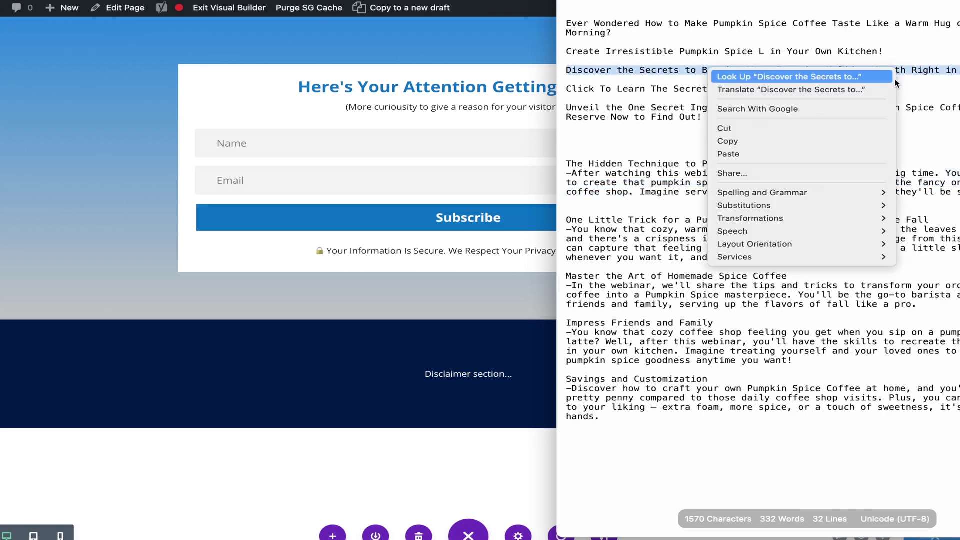
pyautogui.click(827, 141)
pyautogui.press('super+Tab')
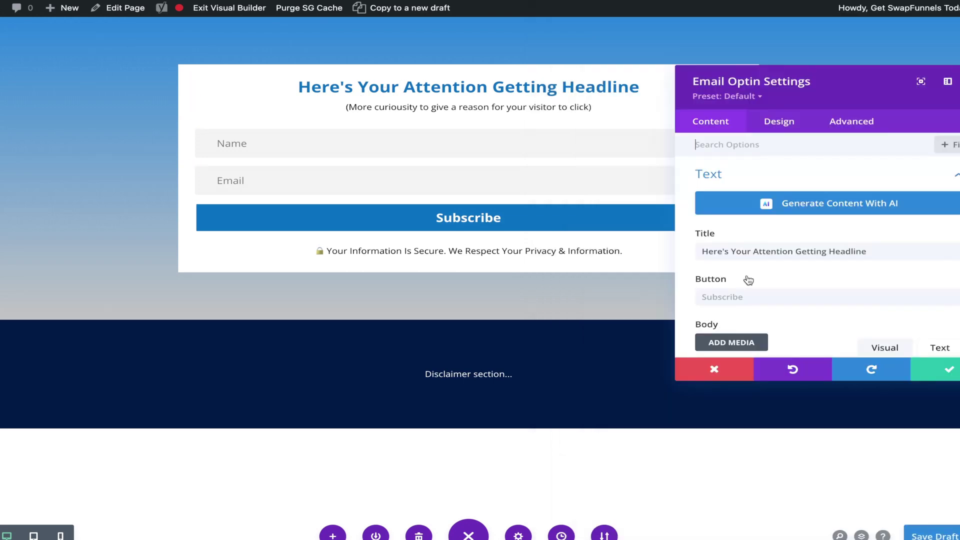
pyautogui.tripleClick(874, 252)
pyautogui.hotkey('ctrl', 'v')
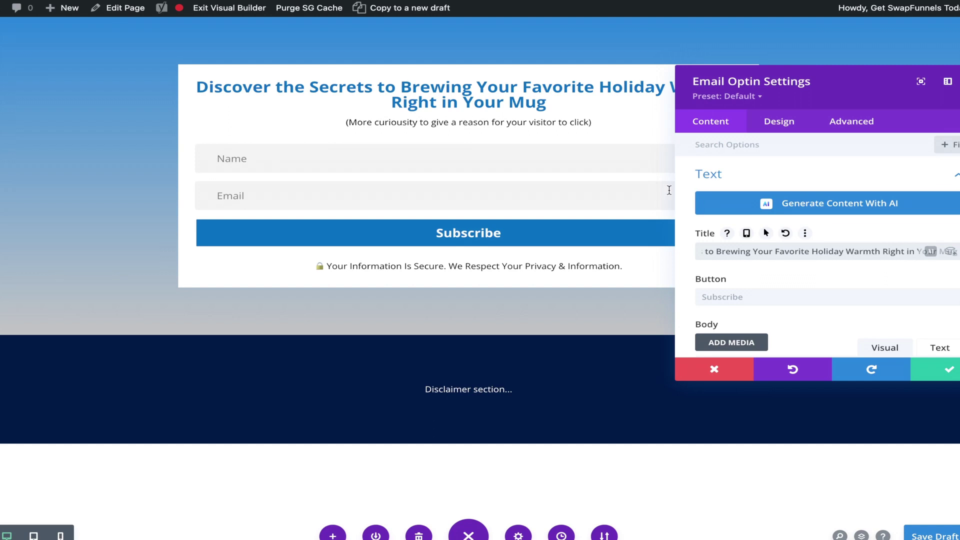
pyautogui.click(942, 376)
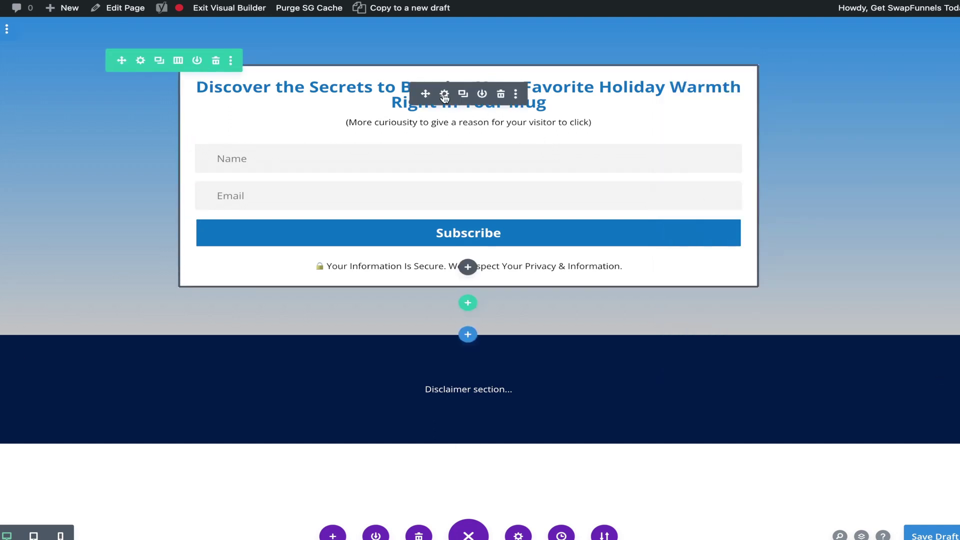
# Step: Replace the opt-in form's body text with "The Hidden Technique to Pumpkin Spice Perfection", copied from the text notes
pyautogui.click(443, 95)
pyautogui.scroll(-3, 900, 315)
pyautogui.scroll(-2, 900, 303)
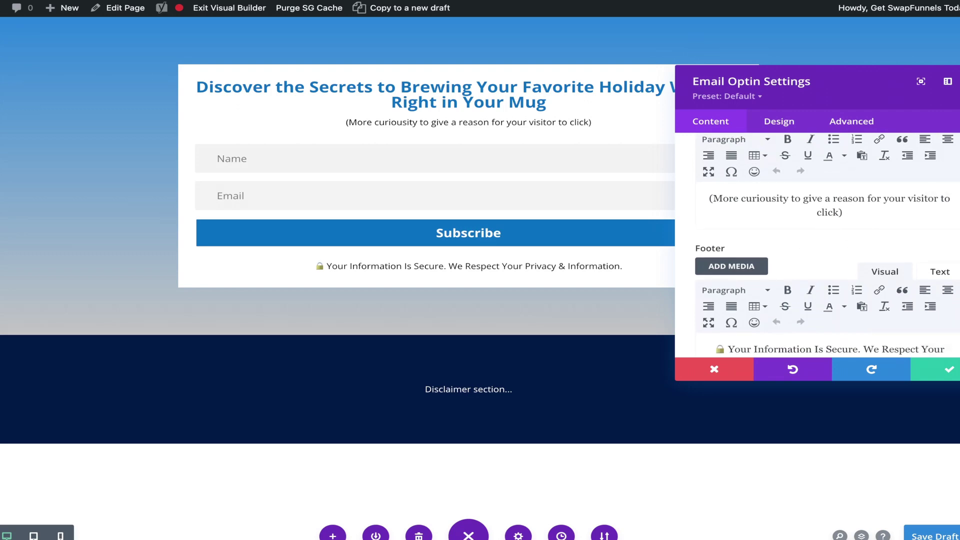
pyautogui.press('super+Tab')
pyautogui.moveTo(841, 164); pyautogui.dragTo(558, 163)
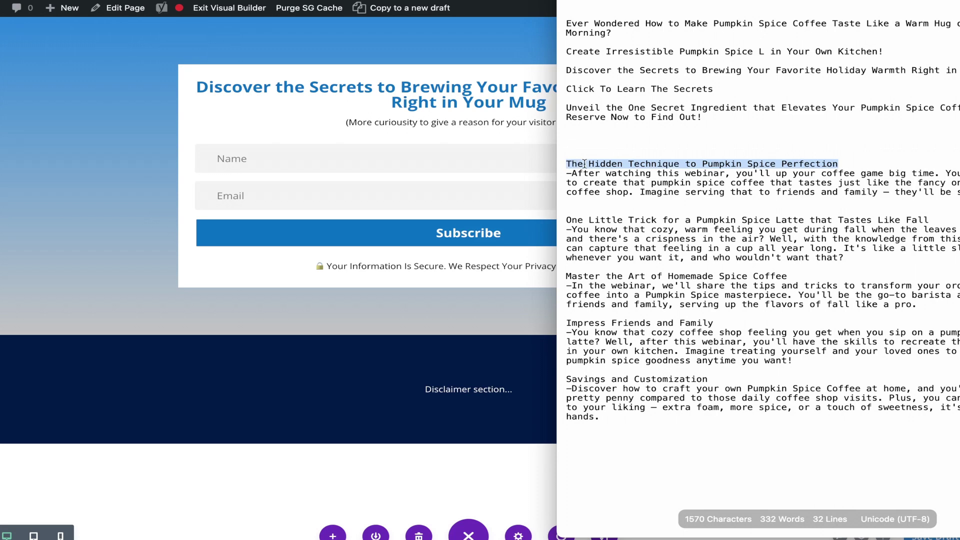
pyautogui.press('super+Tab')
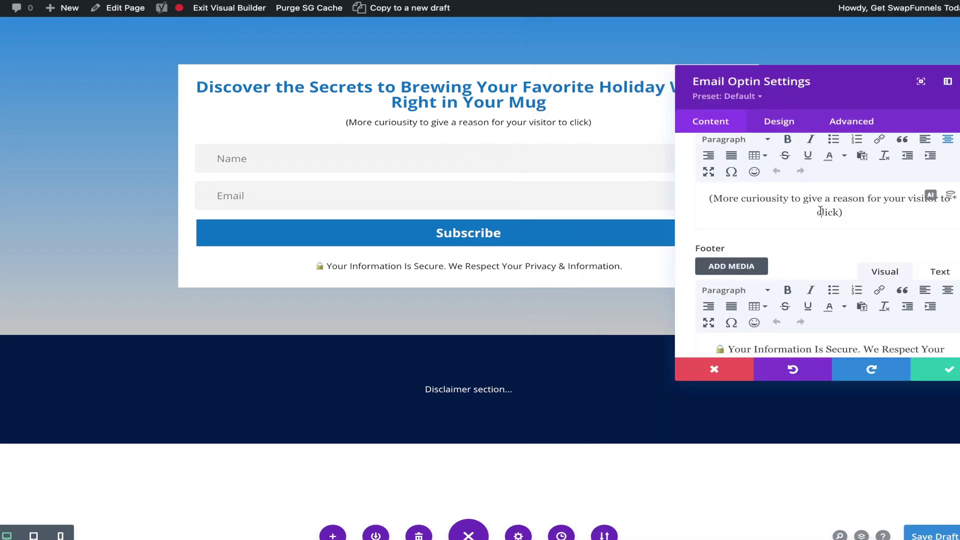
pyautogui.tripleClick(820, 210)
pyautogui.press('super+v')
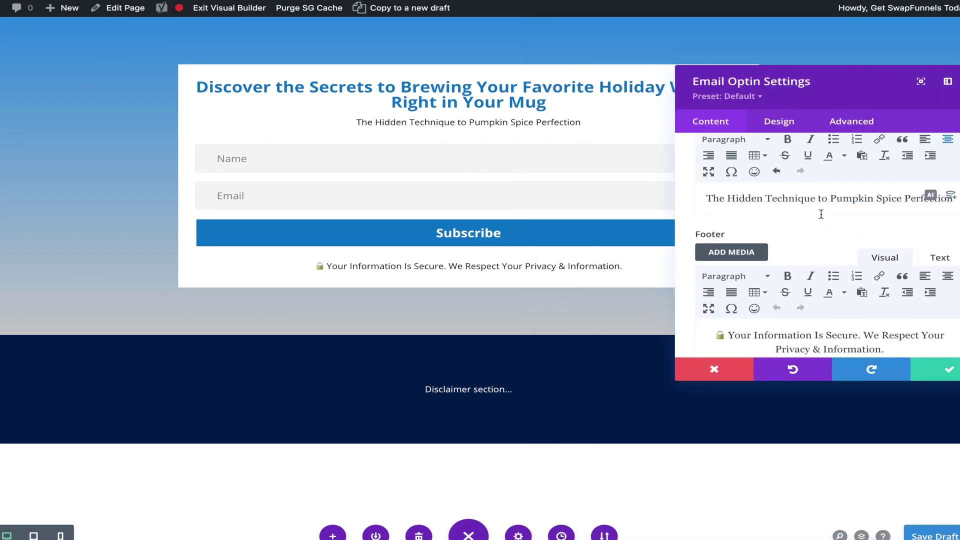
pyautogui.click(934, 376)
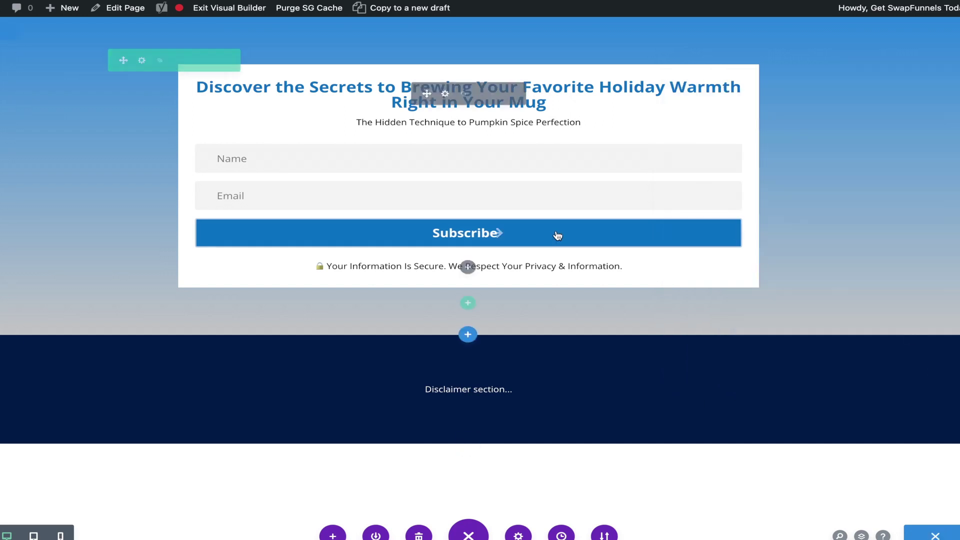
# Step: Set the opt-in button text to "WATCH THE SECRET RECIPE NOW" and give the form's section the faded pumpkin spice latte background image
pyautogui.click(445, 95)
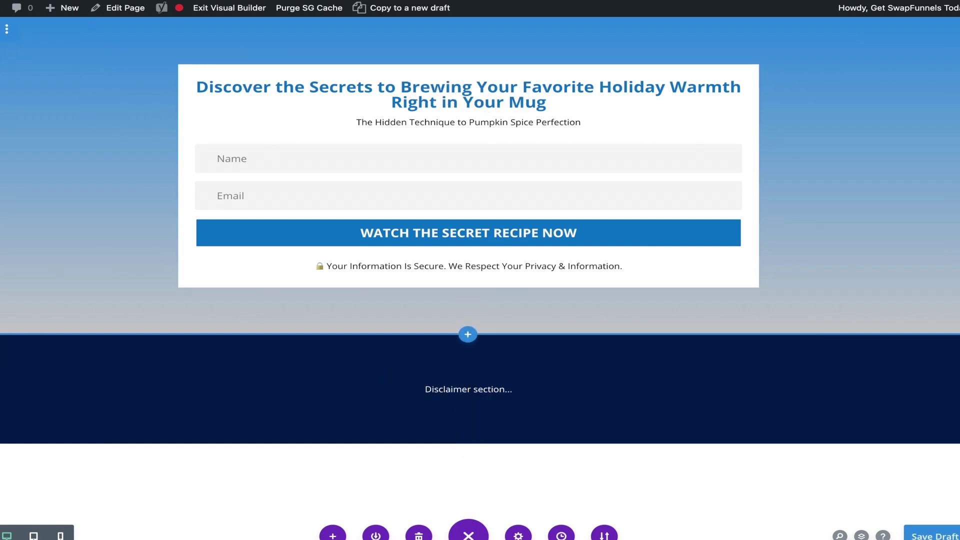
pyautogui.click(6, 29)
pyautogui.click(799, 221)
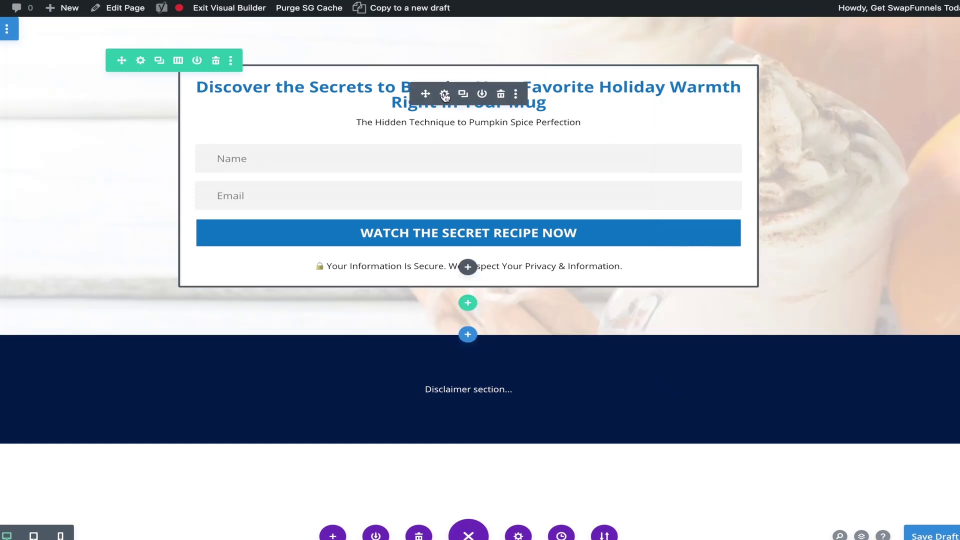
# Step: Change the opt-in form's title text color to golden orange (#e09900) and save the module
pyautogui.click(445, 95)
pyautogui.click(783, 120)
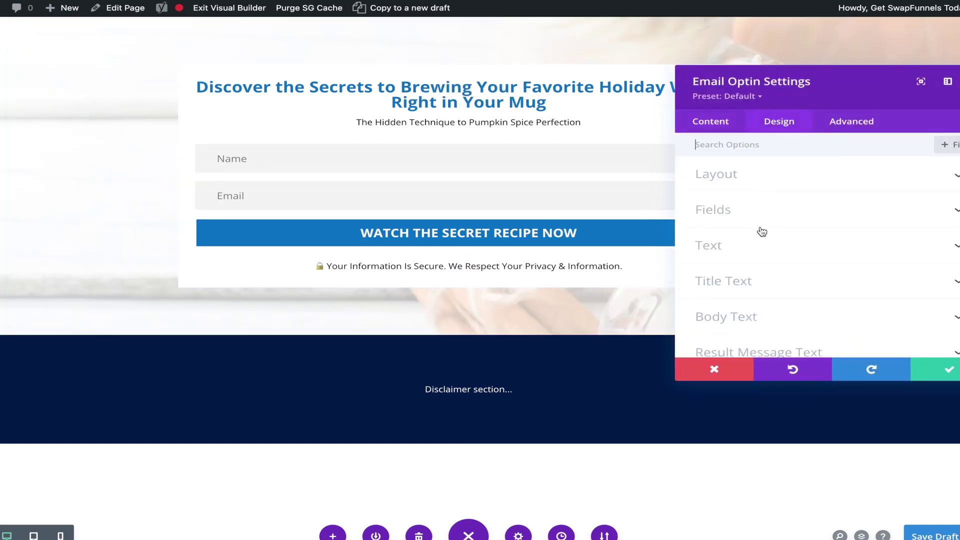
pyautogui.click(796, 274)
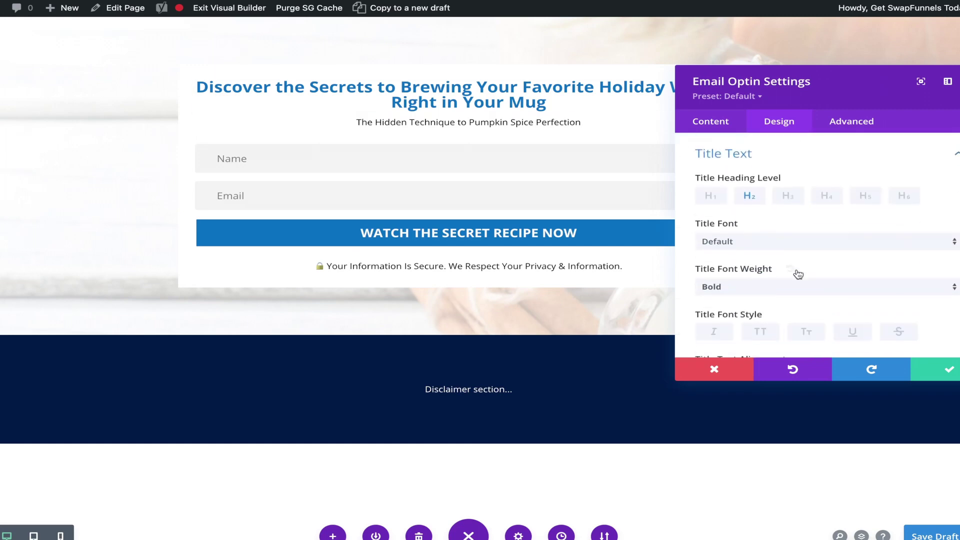
pyautogui.scroll(-5, 785, 250)
pyautogui.click(708, 151)
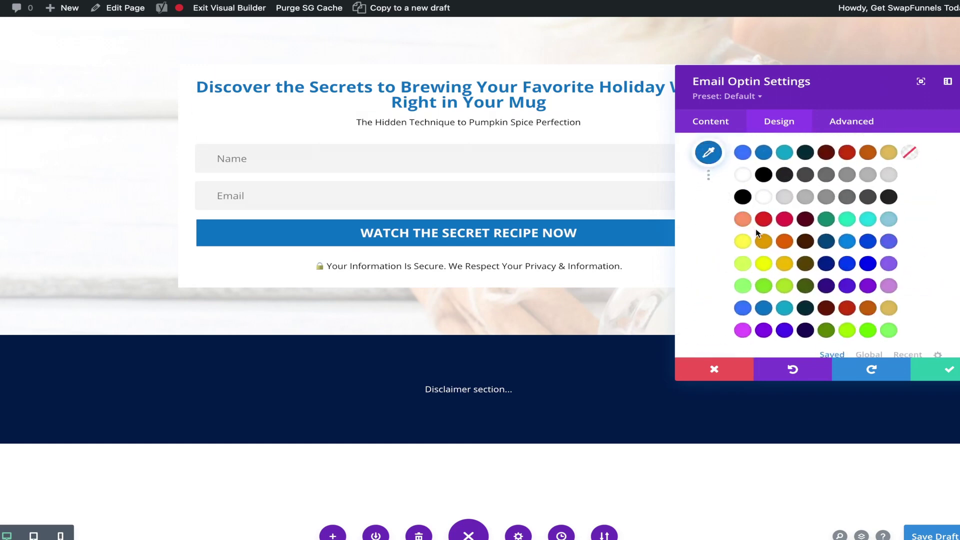
pyautogui.click(764, 242)
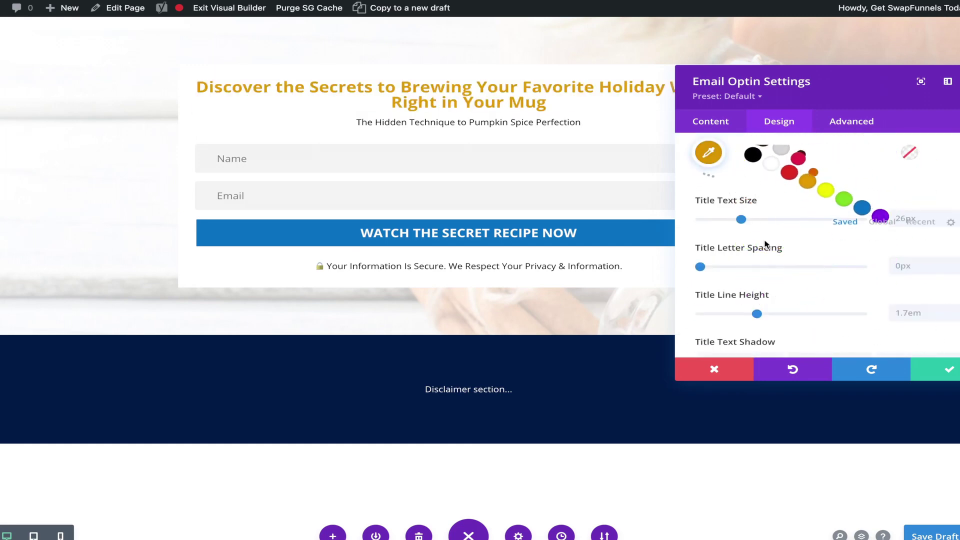
pyautogui.click(928, 376)
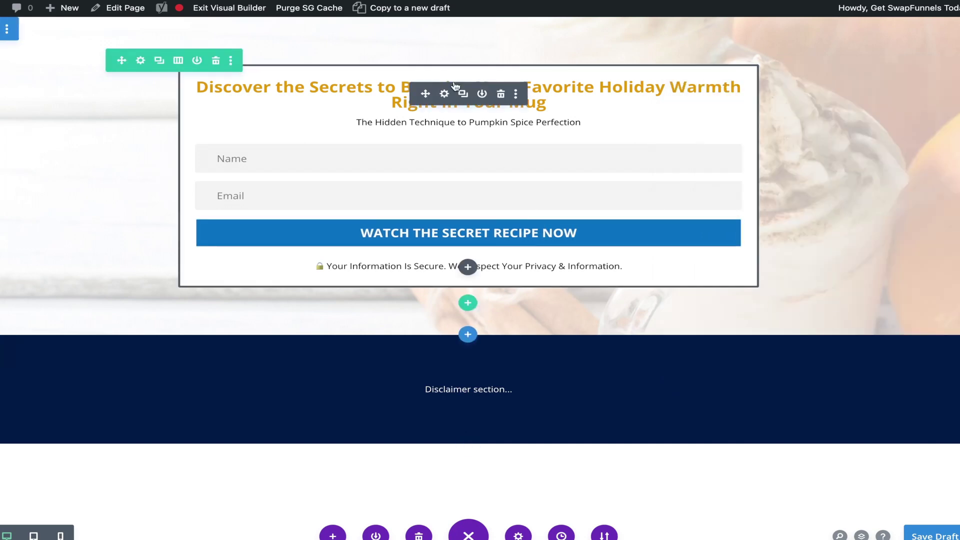
# Step: Change the opt-in button's background color to golden orange (#e09900) and save the module
pyautogui.click(445, 94)
pyautogui.scroll(-6, 806, 283)
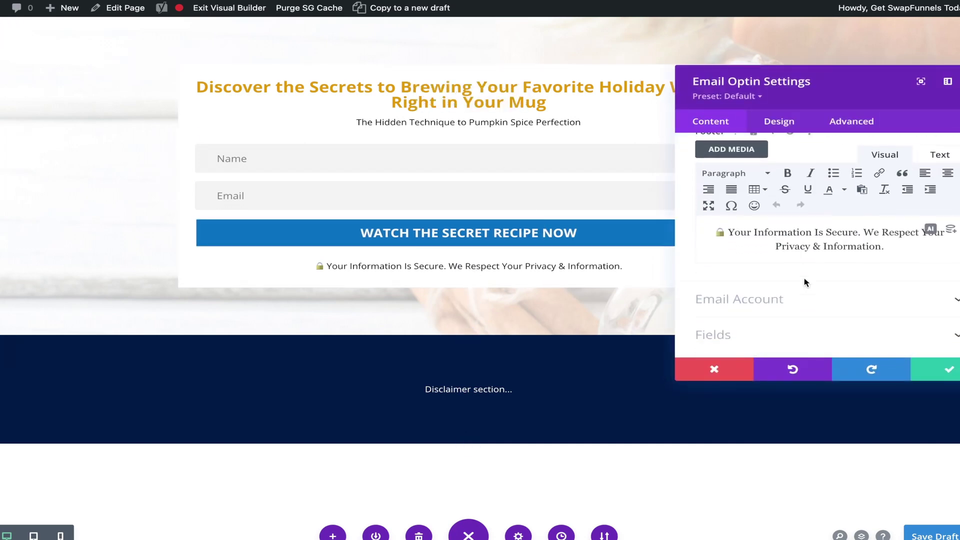
pyautogui.click(779, 121)
pyautogui.scroll(-3, 793, 275)
pyautogui.click(809, 219)
pyautogui.scroll(-3, 777, 284)
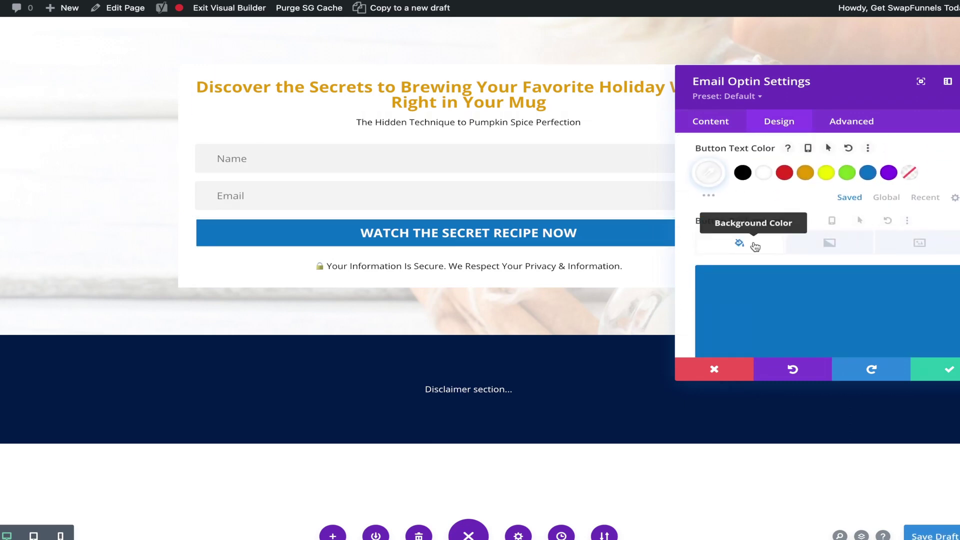
pyautogui.scroll(-2, 755, 247)
pyautogui.scroll(-1, 755, 246)
pyautogui.scroll(-2, 718, 255)
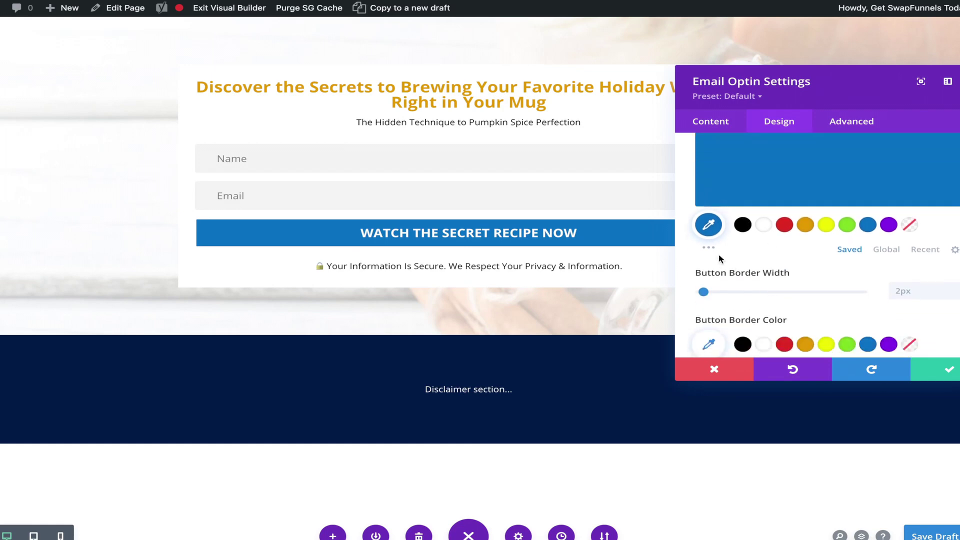
pyautogui.click(710, 249)
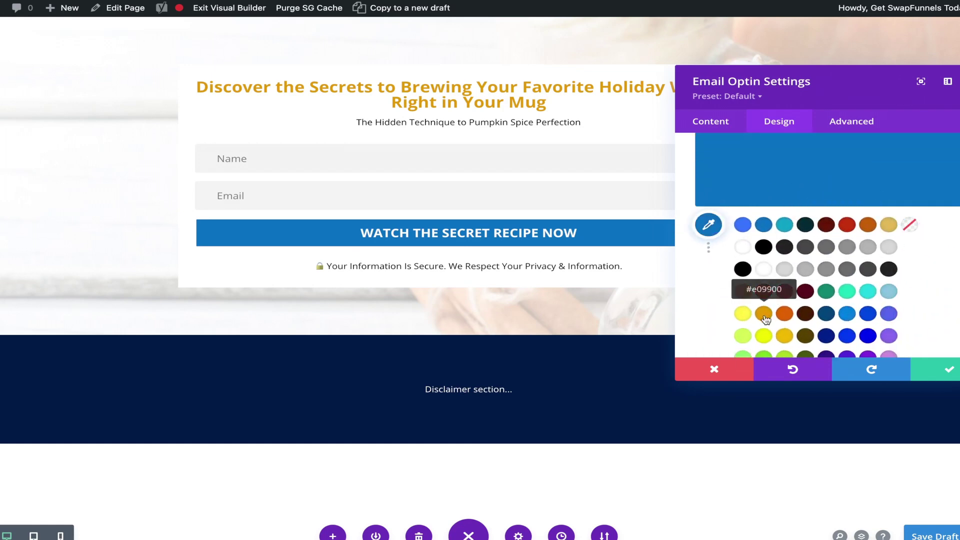
pyautogui.click(765, 318)
pyautogui.click(940, 370)
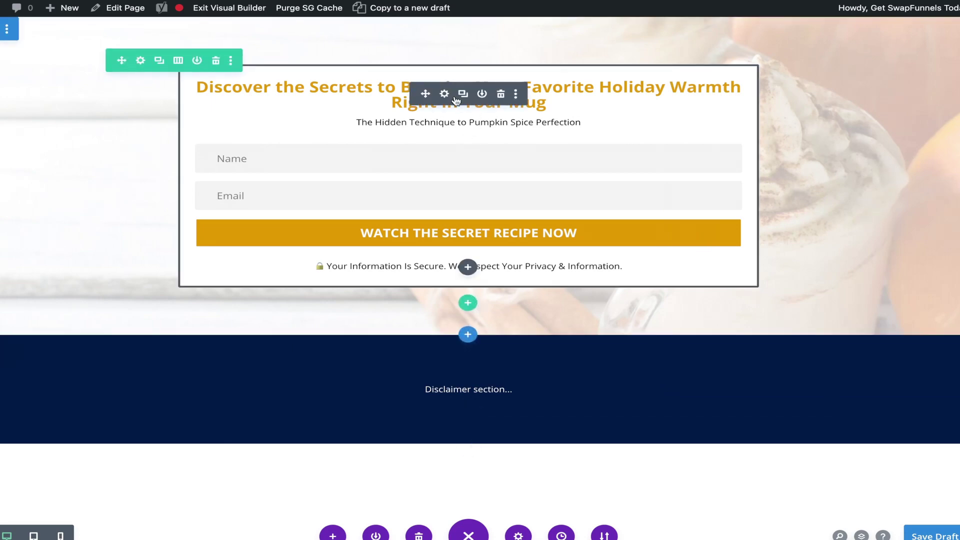
# Step: Examine the opt-in form's email account settings, including the available service providers and the MailChimp list choices
pyautogui.click(443, 94)
pyautogui.scroll(-5, 838, 271)
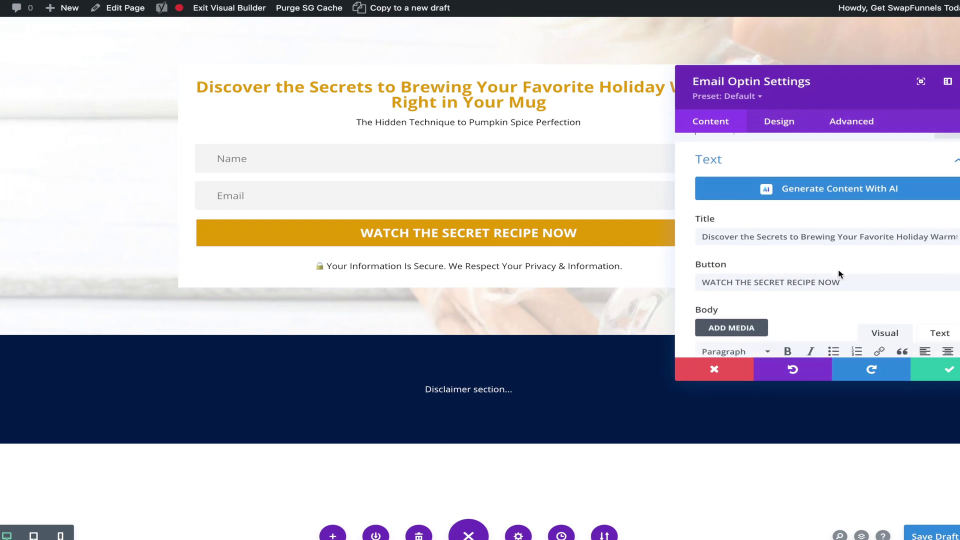
pyautogui.scroll(-3, 838, 270)
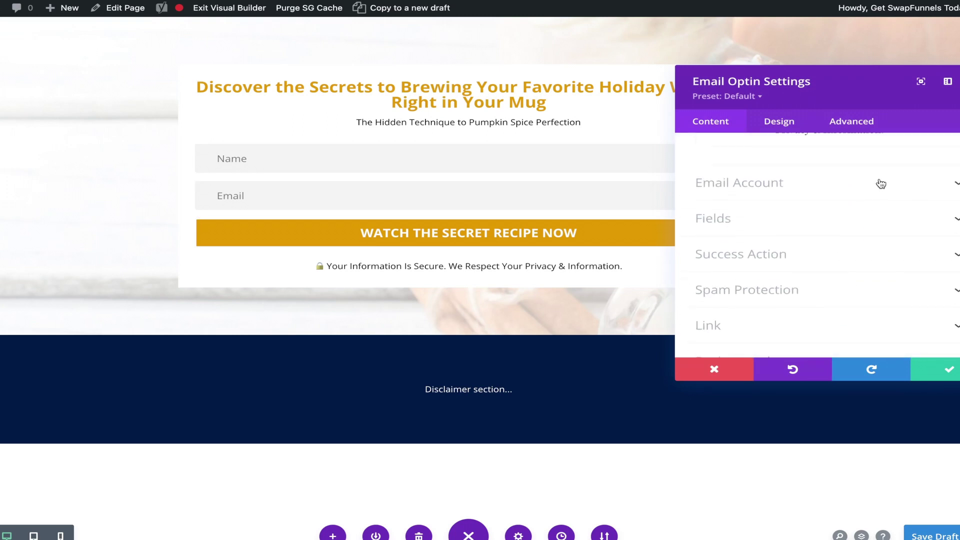
pyautogui.click(903, 187)
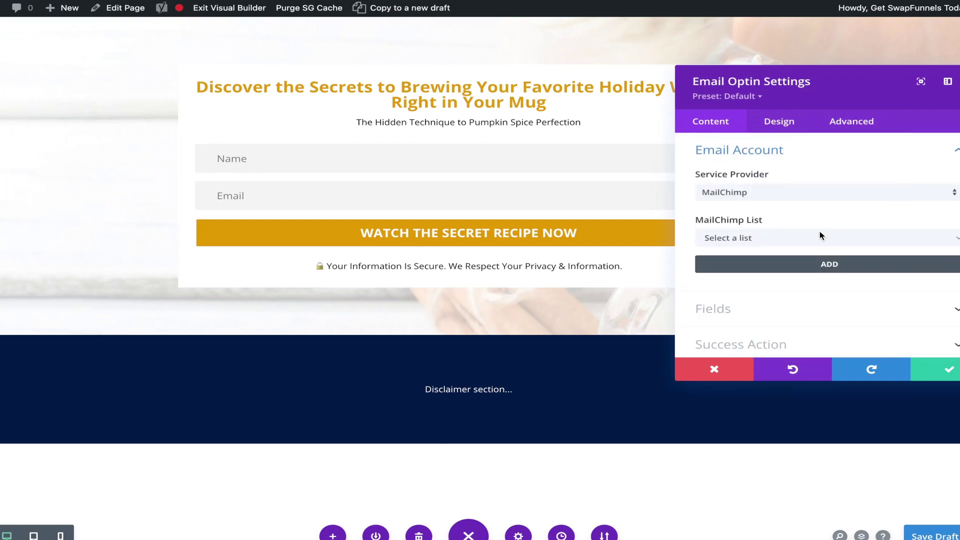
pyautogui.click(805, 199)
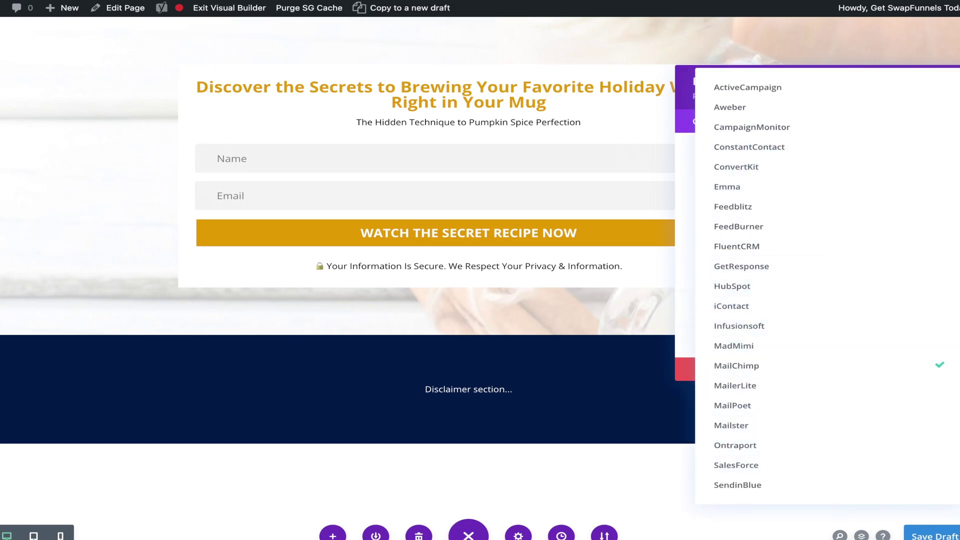
pyautogui.press('Escape')
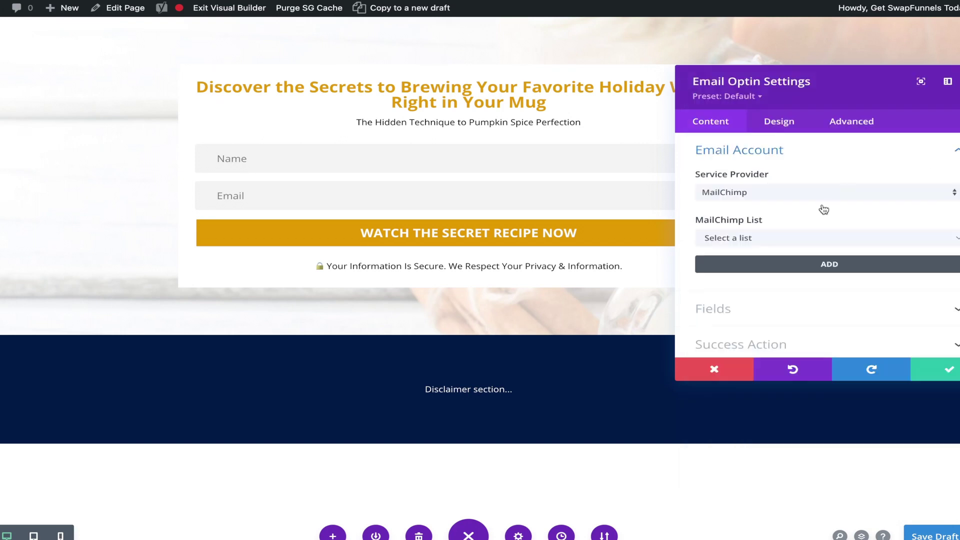
pyautogui.click(768, 246)
pyautogui.click(767, 245)
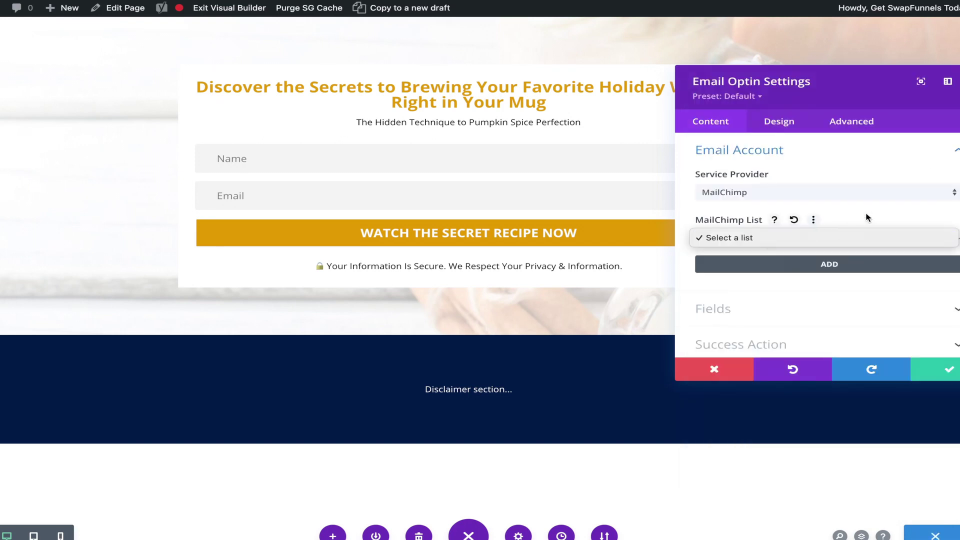
pyautogui.click(869, 218)
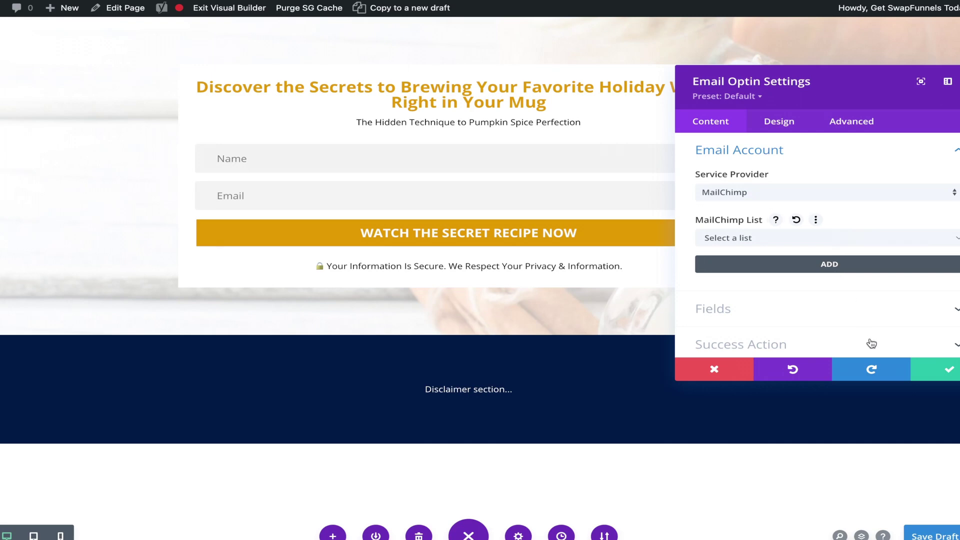
pyautogui.click(925, 377)
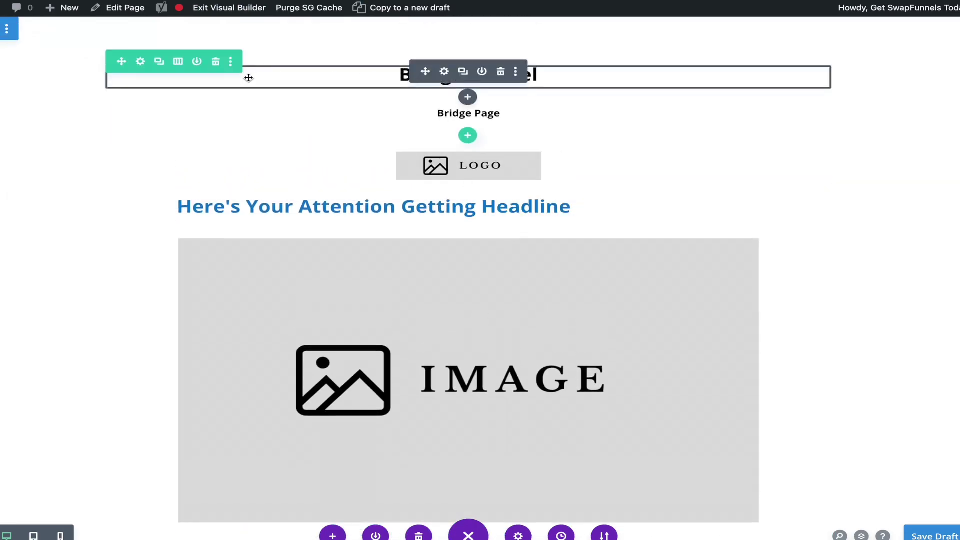
# Step: Delete the bridge page's title row and replace the first headline with "One Little Trick for a Pumpkin Spice Latte that Tastes Like Fall"
pyautogui.click(214, 62)
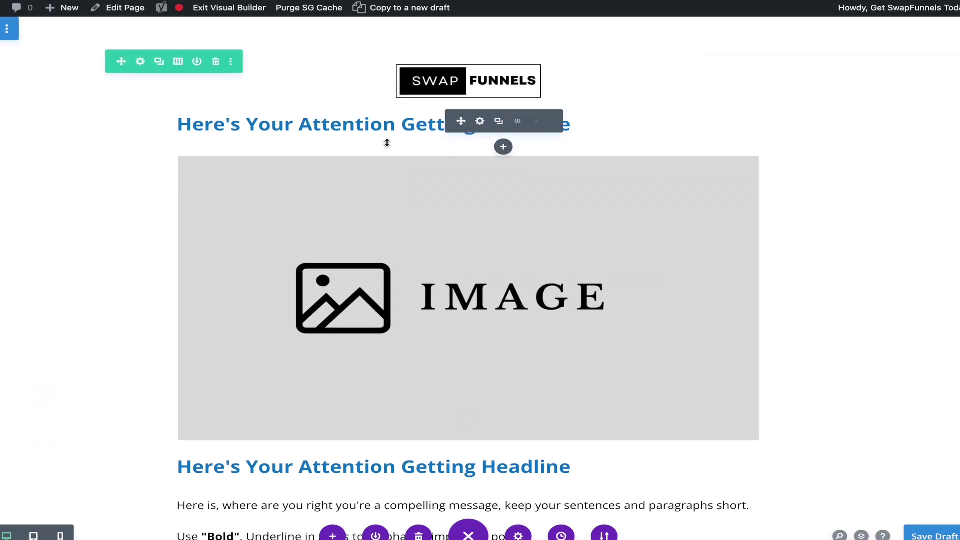
pyautogui.click(480, 123)
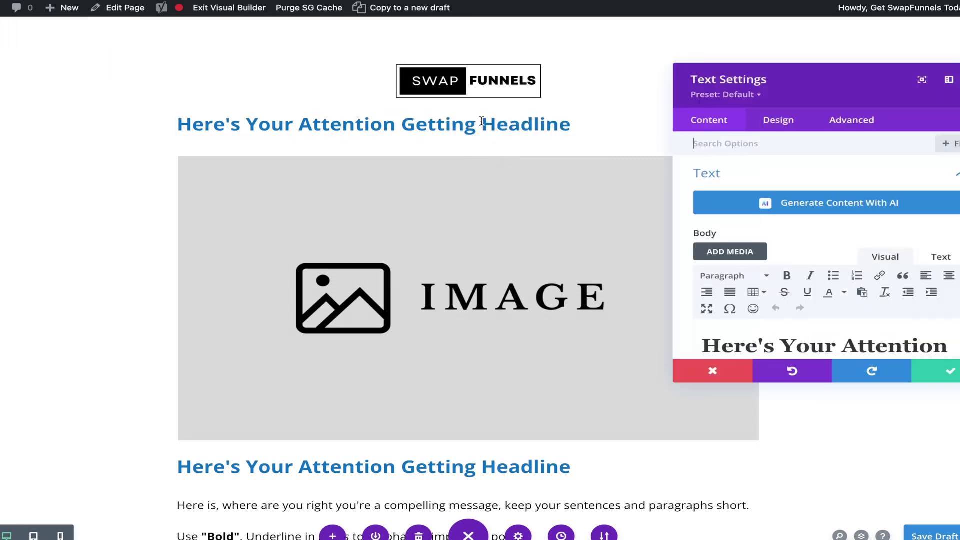
pyautogui.press('super+Tab')
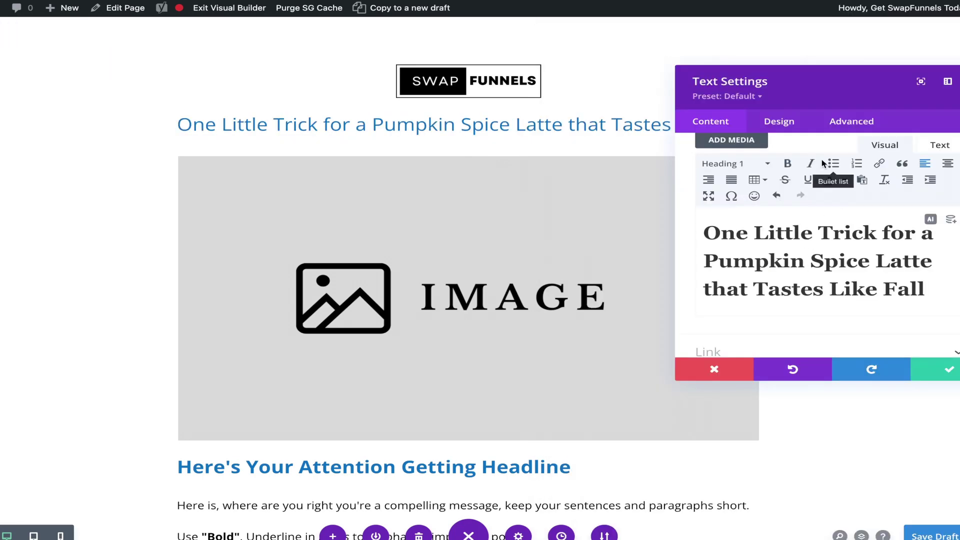
# Step: Set the font weight of the "One Little Trick" headline to Bold
pyautogui.click(781, 123)
pyautogui.click(774, 210)
pyautogui.scroll(-2, 735, 251)
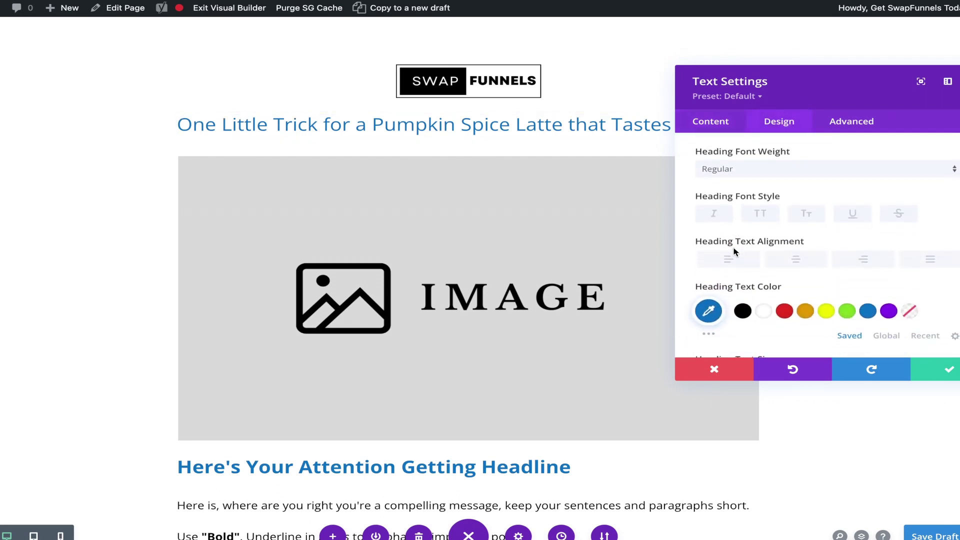
pyautogui.scroll(1, 733, 248)
pyautogui.click(760, 216)
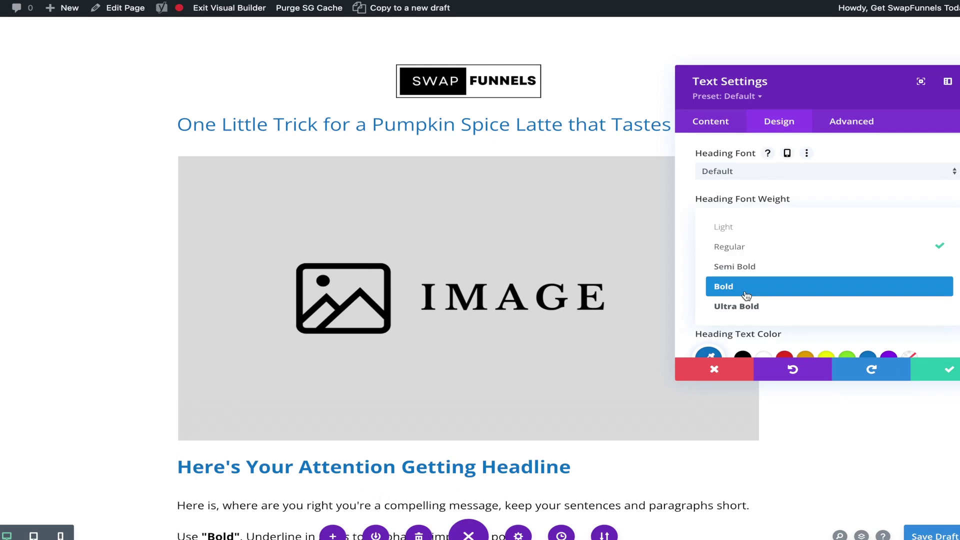
pyautogui.click(746, 283)
# Step: Change the "One Little Trick" headline's text color to golden orange (#e09900) and save the module
pyautogui.scroll(-2, 780, 312)
pyautogui.scroll(-1, 781, 314)
pyautogui.click(708, 268)
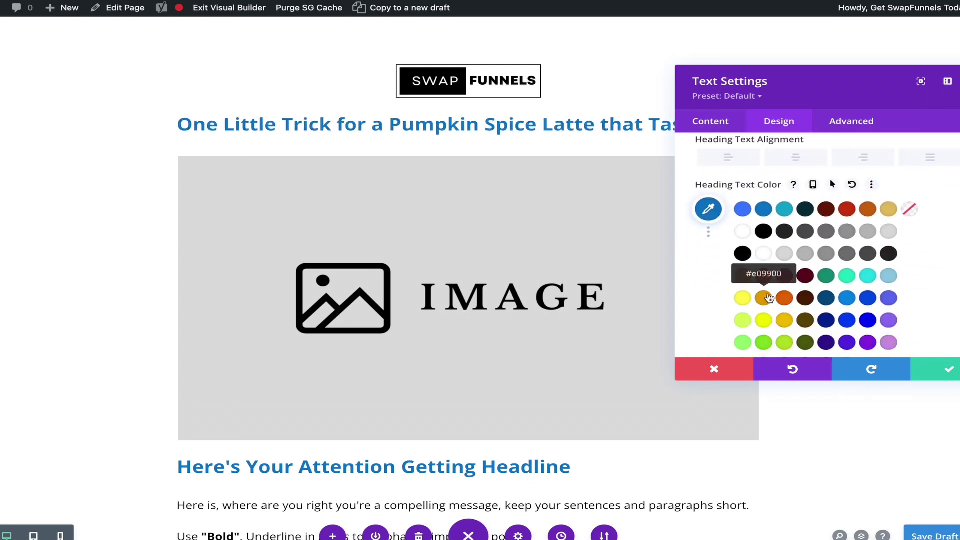
pyautogui.click(789, 316)
pyautogui.click(939, 373)
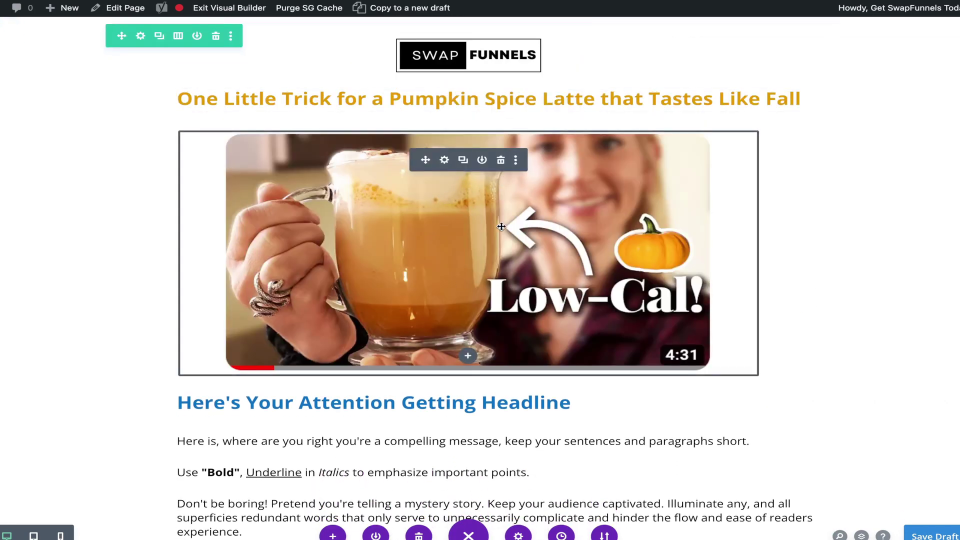
pyautogui.scroll(-1, 488, 256)
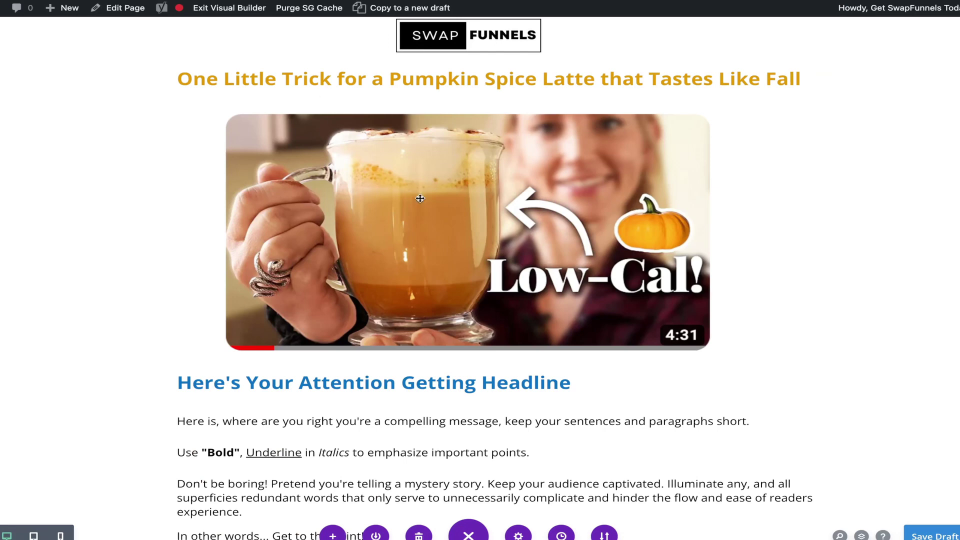
pyautogui.moveTo(353, 204)
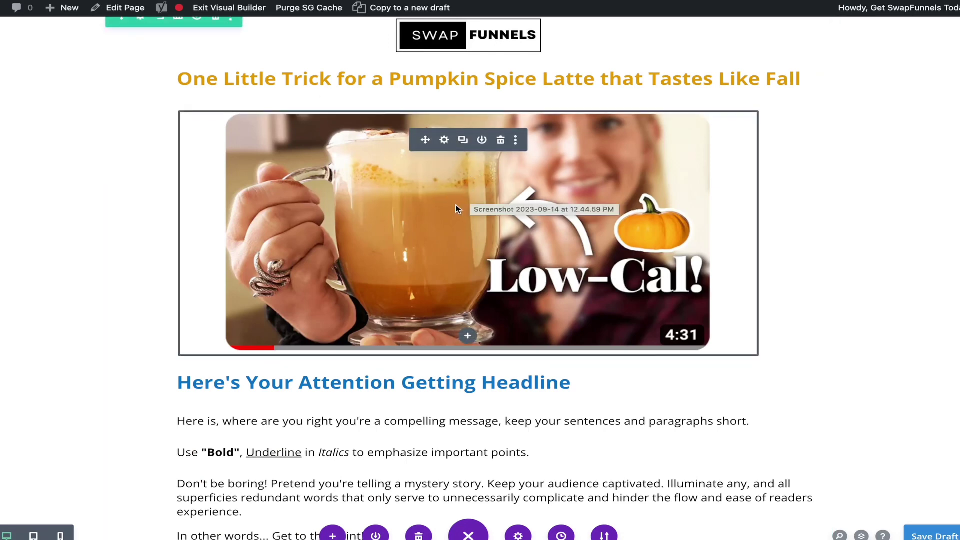
pyautogui.scroll(-4, 638, 302)
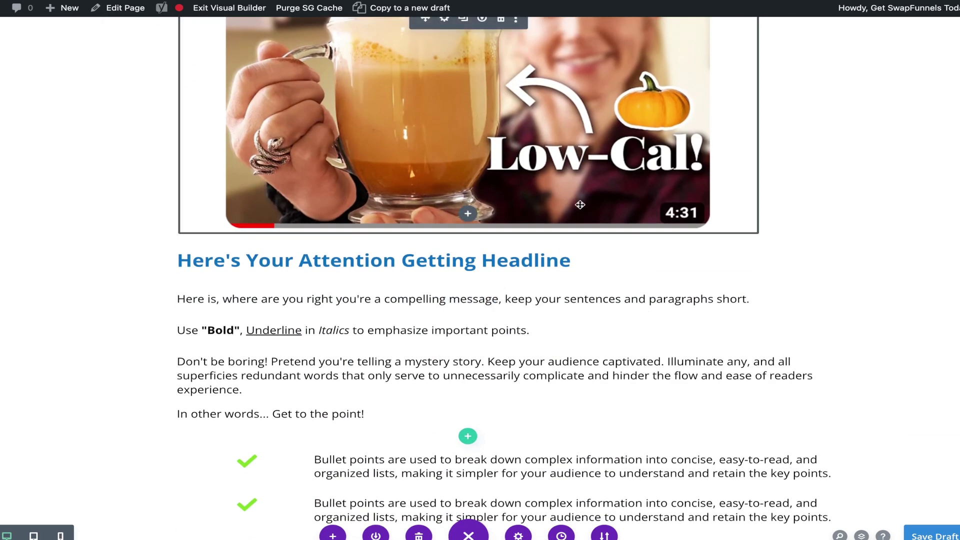
pyautogui.scroll(3, 601, 288)
pyautogui.scroll(1, 602, 288)
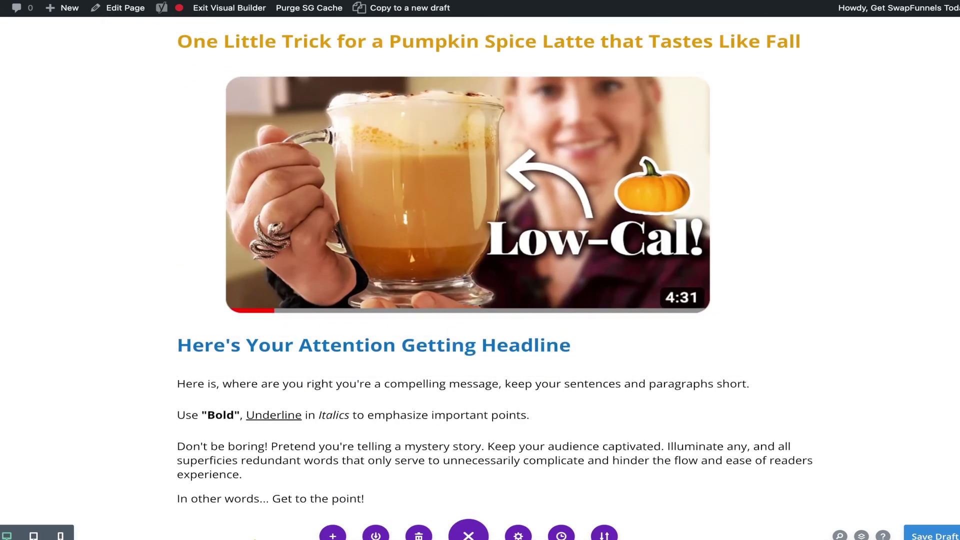
# Step: Replace the headline below the video thumbnail image with "Master the Art of Homemade Spice Coffee"
pyautogui.scroll(-3, 575, 353)
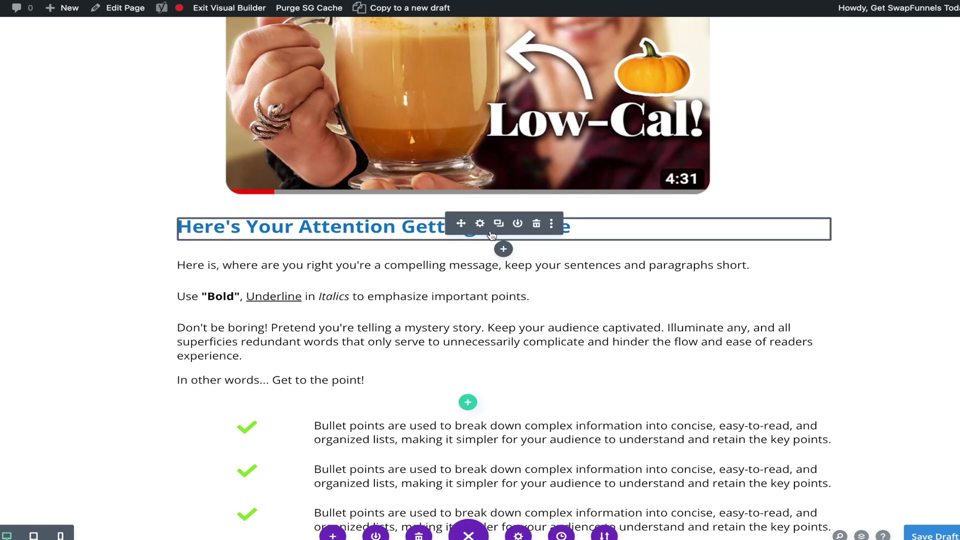
pyautogui.click(481, 225)
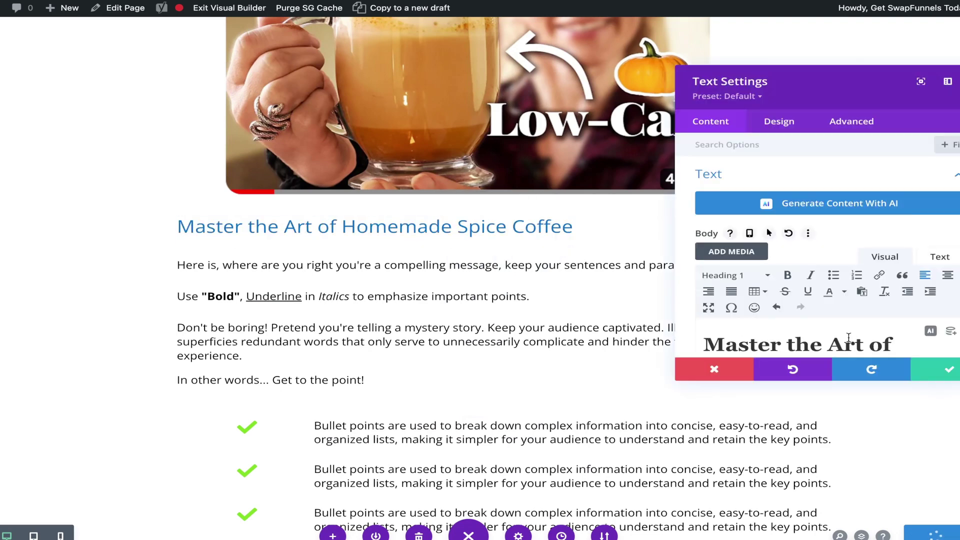
pyautogui.scroll(-1, 844, 307)
# Step: Make the "Master the Art of Homemade Spice Coffee" headline bold and golden orange (#e09900), and save the module
pyautogui.click(786, 122)
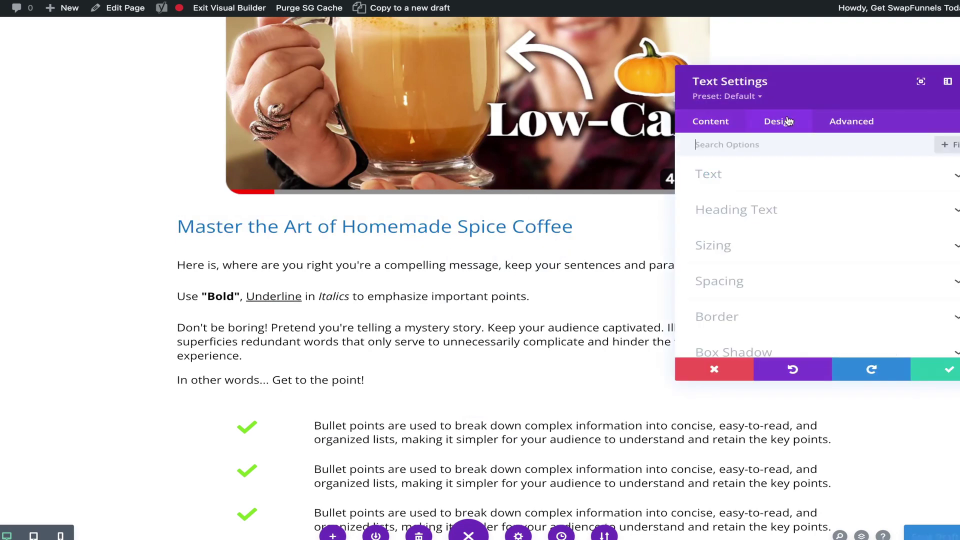
pyautogui.click(779, 210)
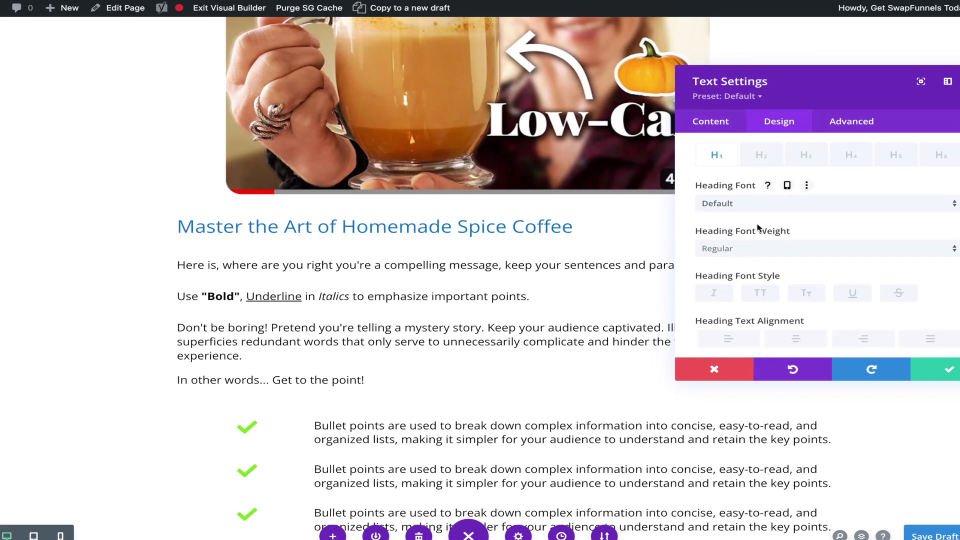
pyautogui.click(768, 249)
pyautogui.click(757, 315)
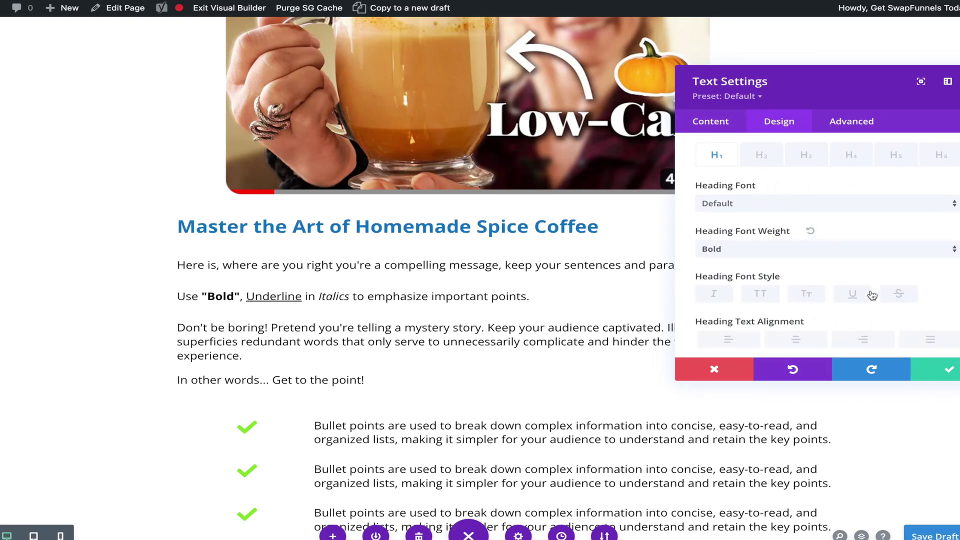
pyautogui.scroll(-2, 871, 295)
pyautogui.click(707, 292)
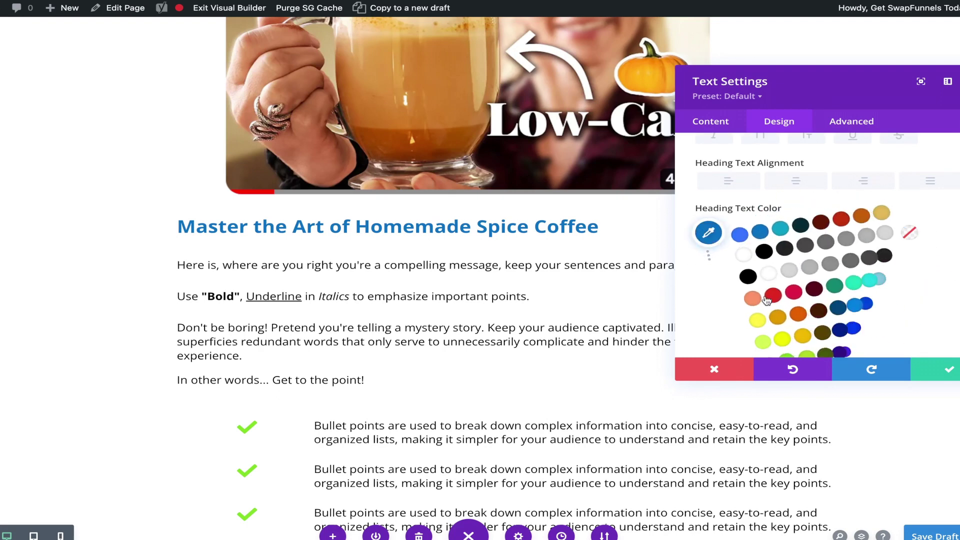
pyautogui.click(777, 310)
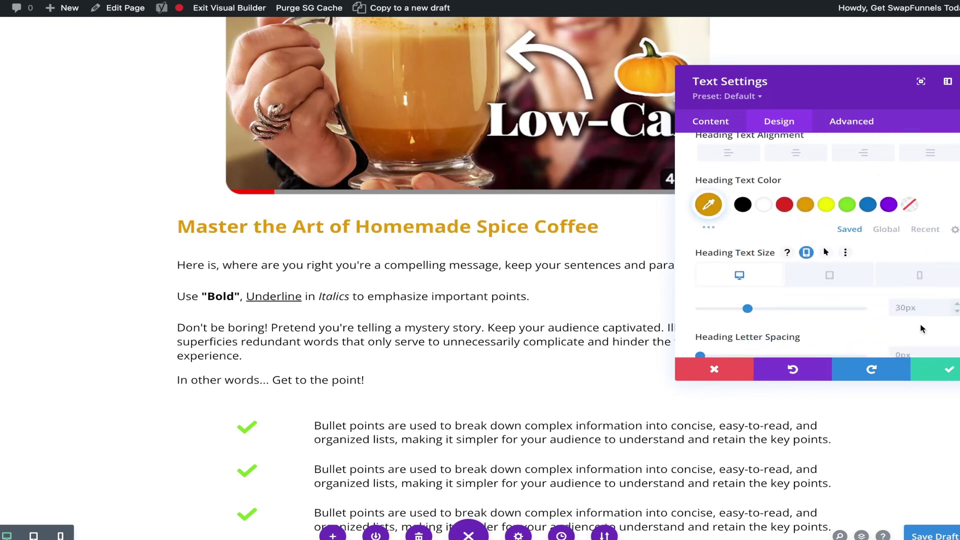
pyautogui.click(946, 373)
# Step: Replace the paragraph under the second headline with the notes' "You know that cozy, warm feeling" text, split into three short paragraphs
pyautogui.scroll(-1, 358, 271)
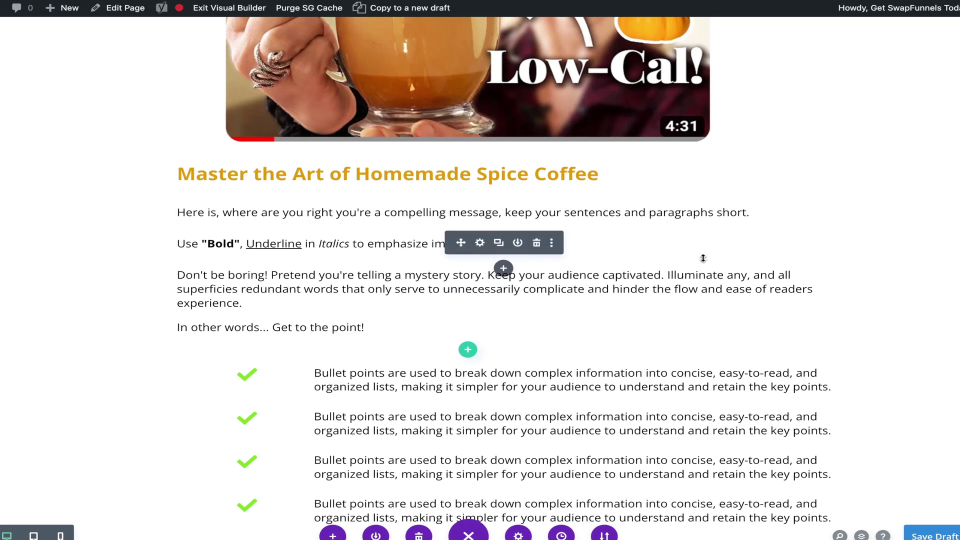
pyautogui.click(940, 276)
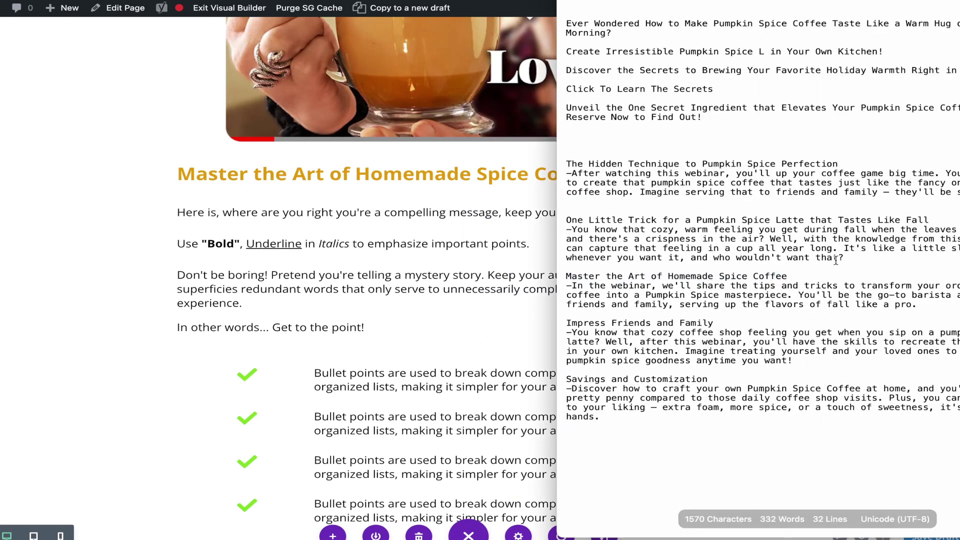
pyautogui.moveTo(848, 258); pyautogui.dragTo(573, 229)
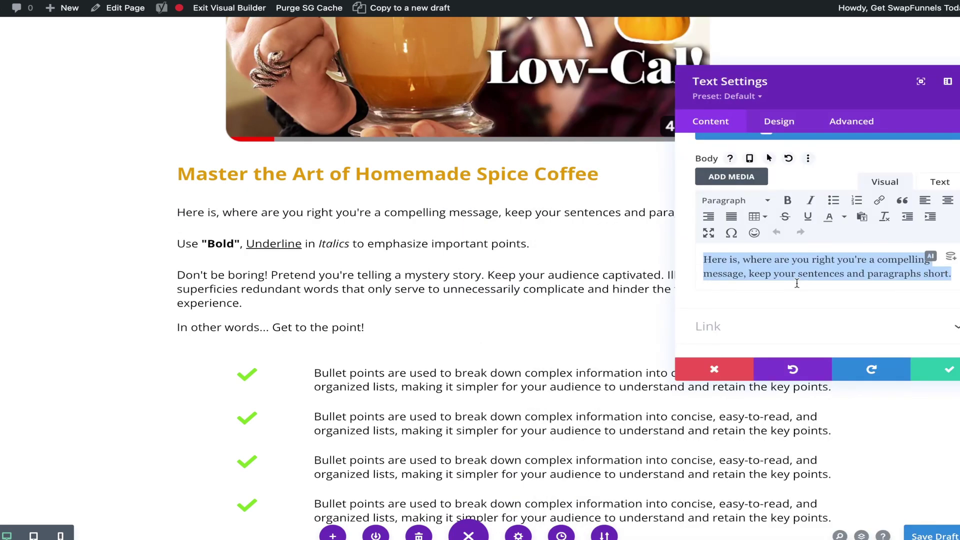
pyautogui.write("You know that cozy, warm feeling you get during fall when the leaves change colors, and there's a crispness in the air? Well, with the knowledge from this webinar, you can capture that feeling in a cup all year long. It's like a little slice of autumn whenever you want it, and who wouldn't want that?")
pyautogui.click(802, 287)
pyautogui.press('Return')
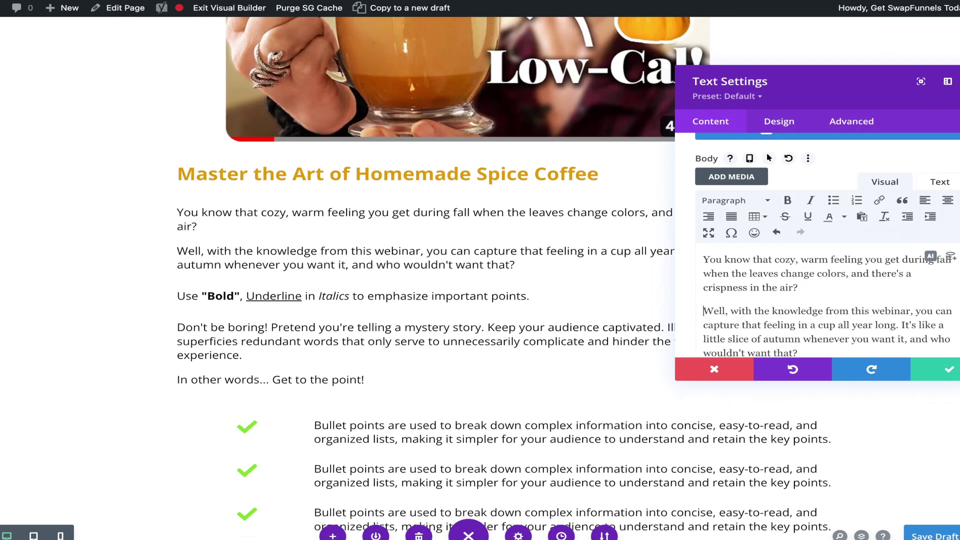
pyautogui.click(901, 324)
pyautogui.press('Return')
# Step: Replace the remaining placeholder message with the notes' "In the webinar, we'll share the tips and tricks" text
pyautogui.moveTo(703, 350); pyautogui.dragTo(850, 350)
pyautogui.write("In the webinar, we'll share the tips and tricks to transform your ordinary cup of coffee into a Pumpkin Spice masterpiece. You'll be the go-to barista among your friends and family, serving up the flavors of fall like a pro.")
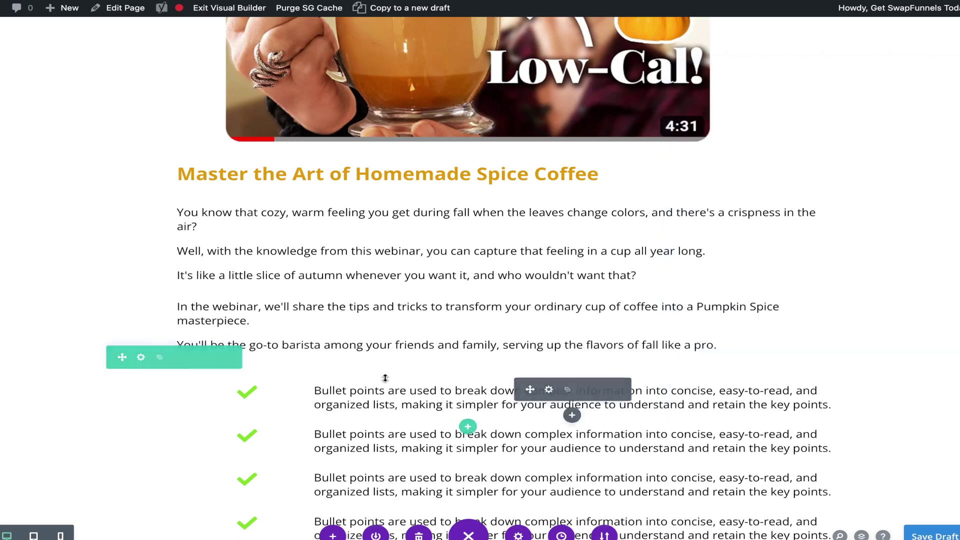
pyautogui.scroll(-2, 386, 379)
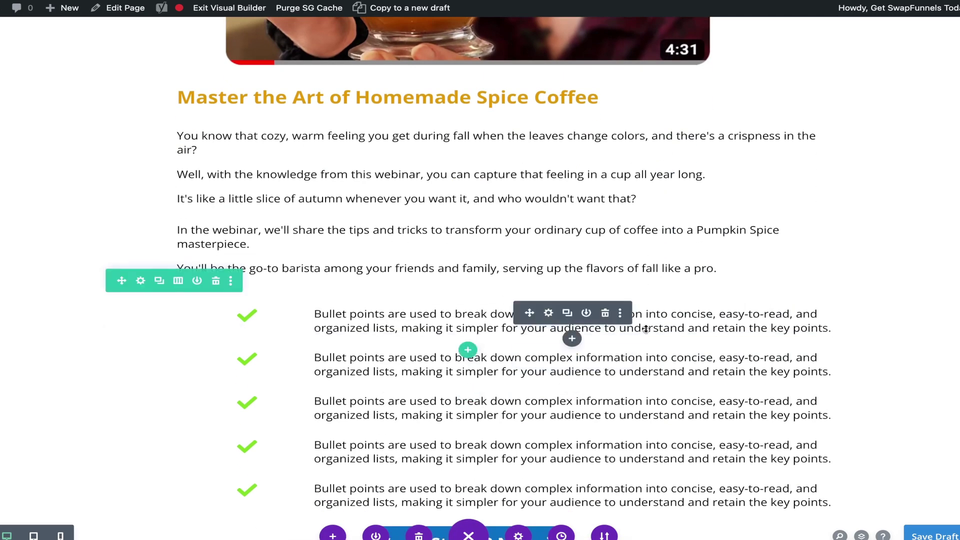
pyautogui.scroll(-2, 858, 445)
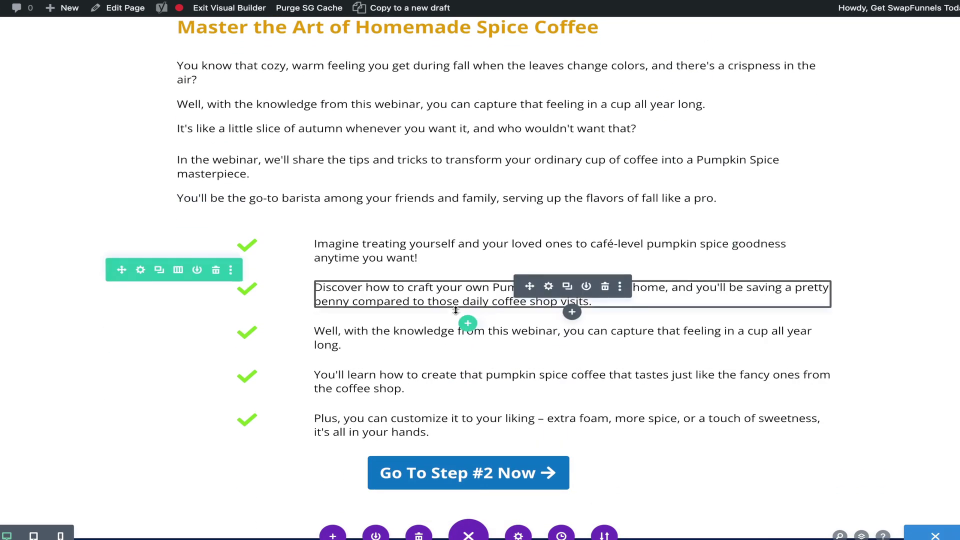
pyautogui.scroll(-2, 549, 350)
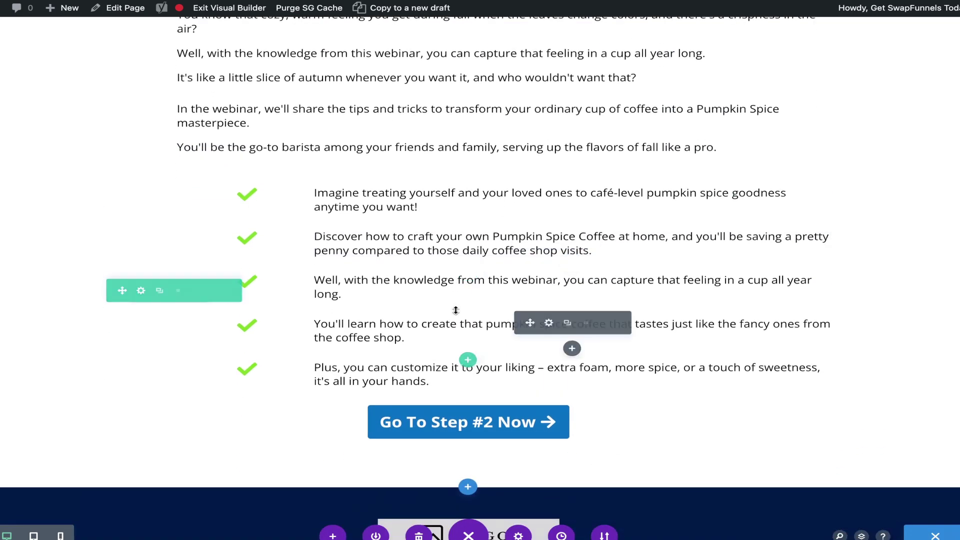
pyautogui.scroll(-1, 540, 361)
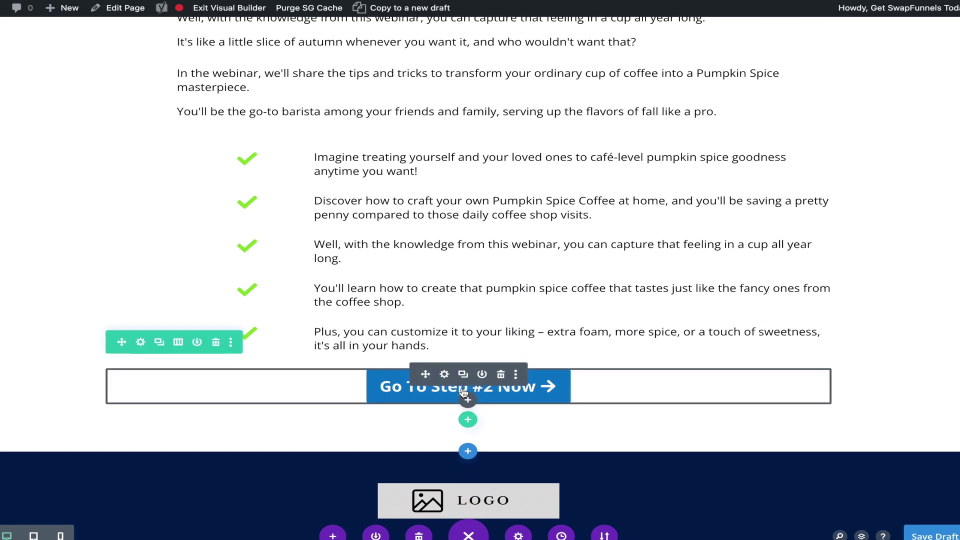
# Step: Change the "Go To Step #2 Now" button's background to golden orange (#e09900), relabel it "Get Your Lessons Now", and save the module
pyautogui.click(444, 374)
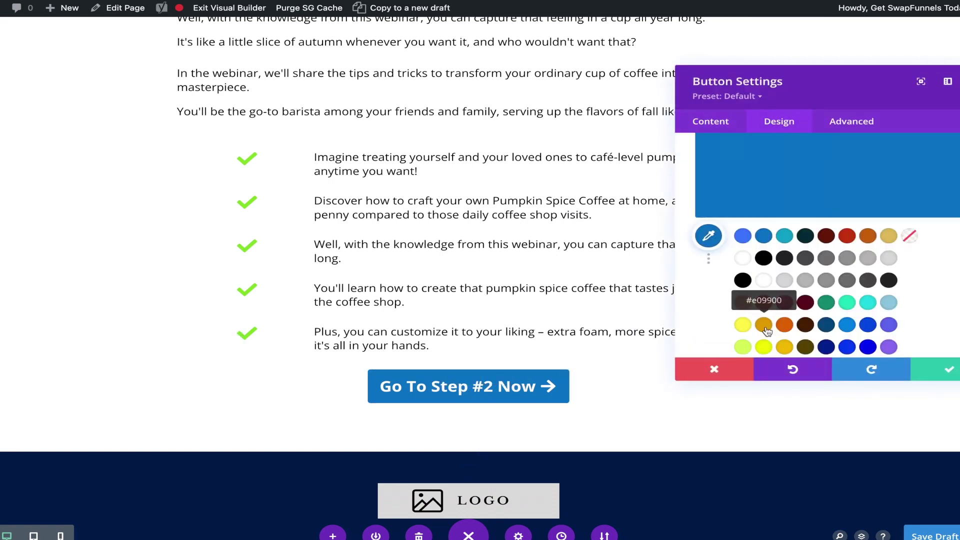
pyautogui.click(764, 322)
pyautogui.scroll(5, 826, 250)
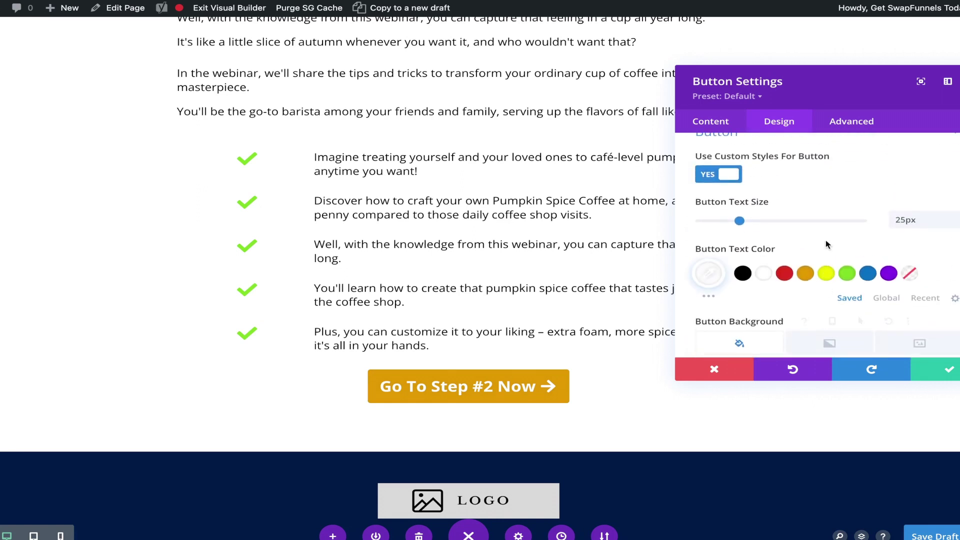
pyautogui.click(722, 129)
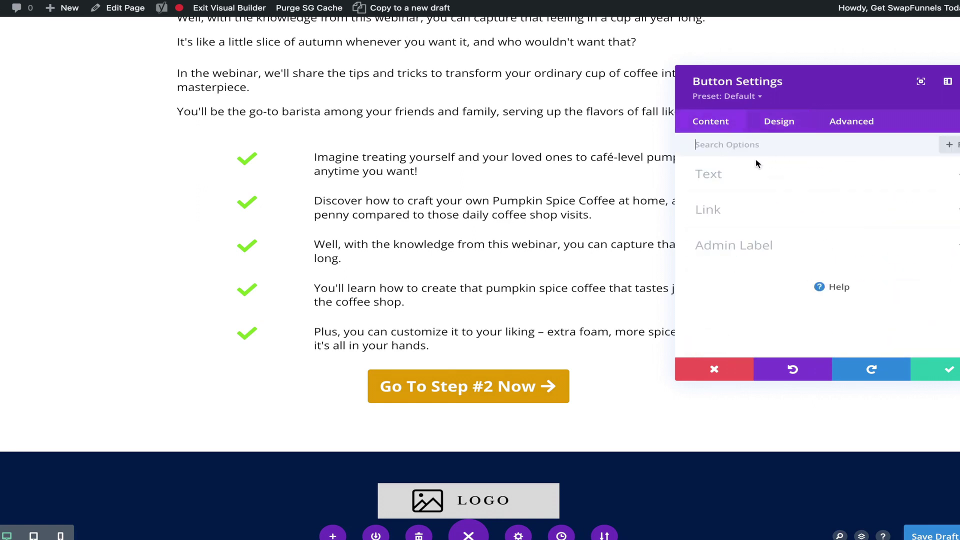
pyautogui.click(782, 182)
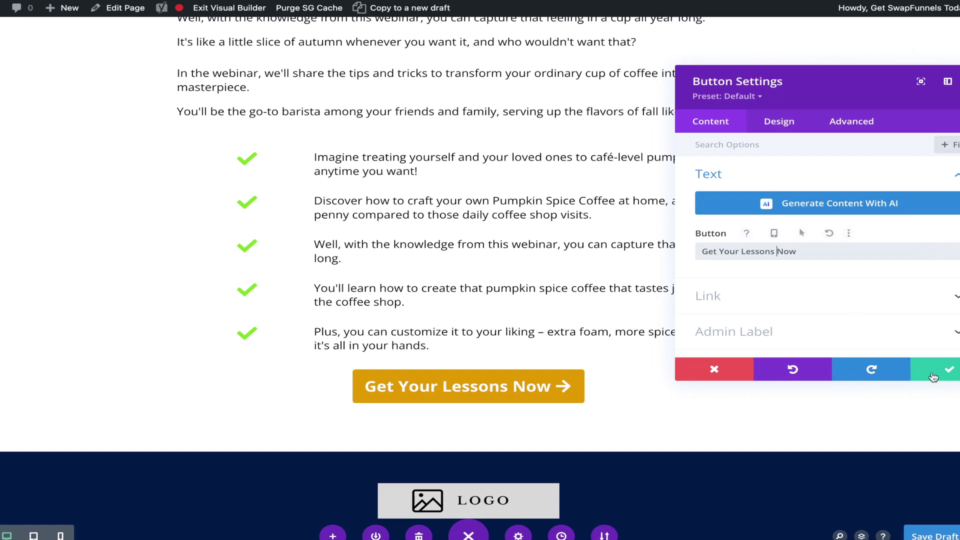
pyautogui.click(932, 377)
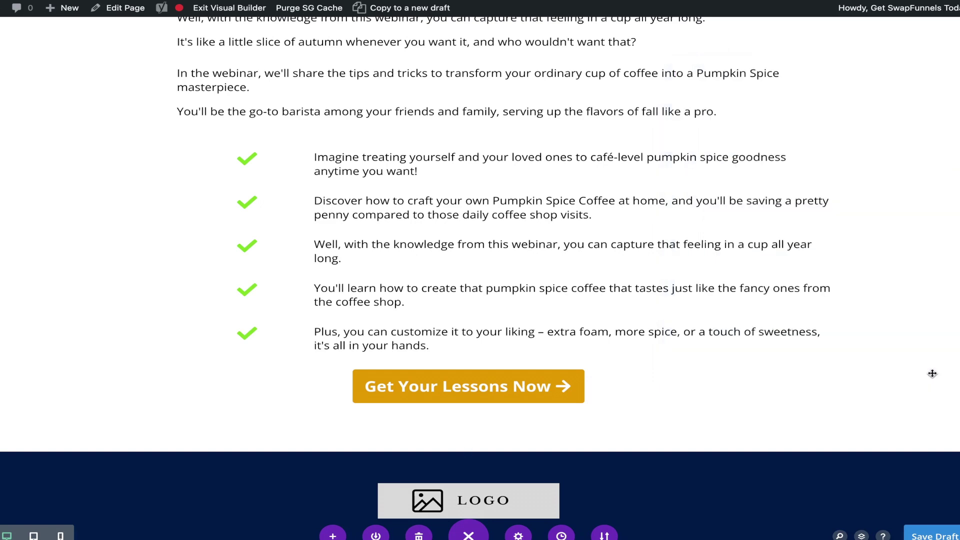
# Step: Replace the footer's placeholder logo with the SwapFunnels logo and apply the faded pumpkin spice coffee photo as the main section's background
pyautogui.scroll(-2, 458, 400)
pyautogui.click(445, 389)
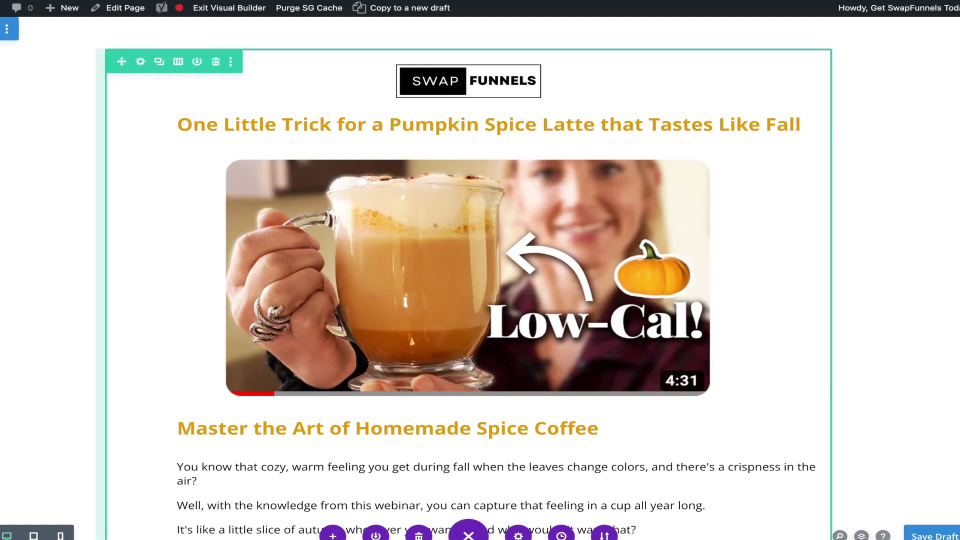
pyautogui.click(140, 62)
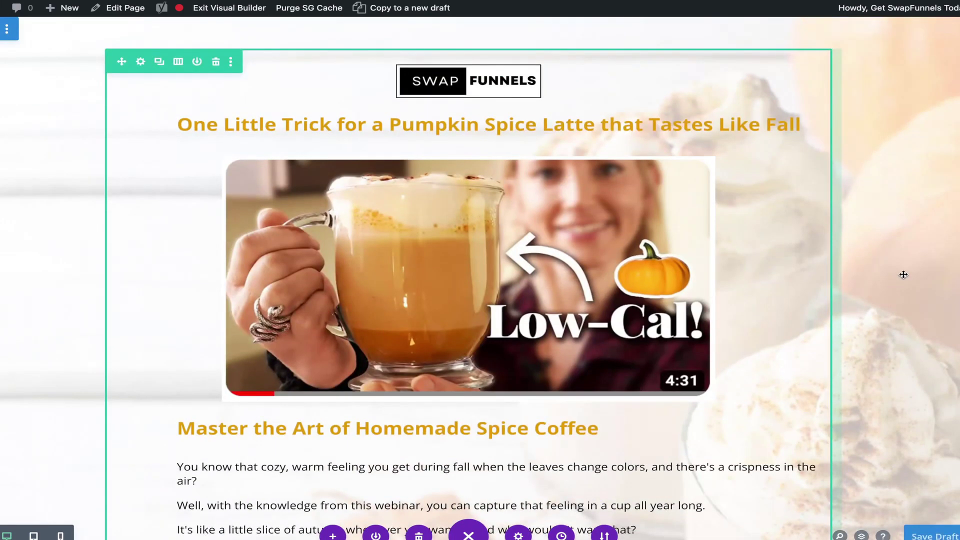
# Step: Review the whole bridge page from headline to call-to-action button against the background photo
pyautogui.scroll(-10, 942, 305)
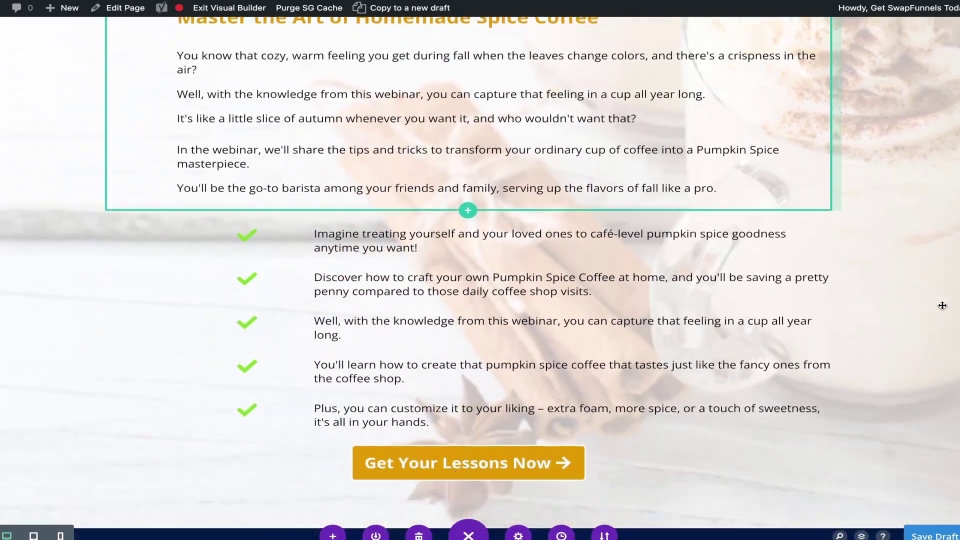
pyautogui.scroll(3, 942, 305)
pyautogui.scroll(6, 942, 306)
pyautogui.scroll(-11, 942, 305)
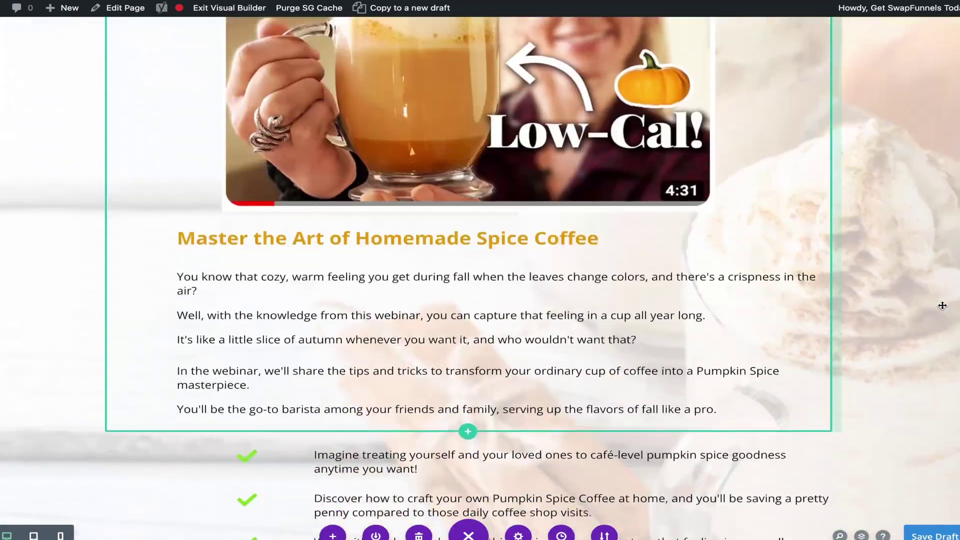
pyautogui.scroll(3, 942, 306)
pyautogui.scroll(8, 942, 305)
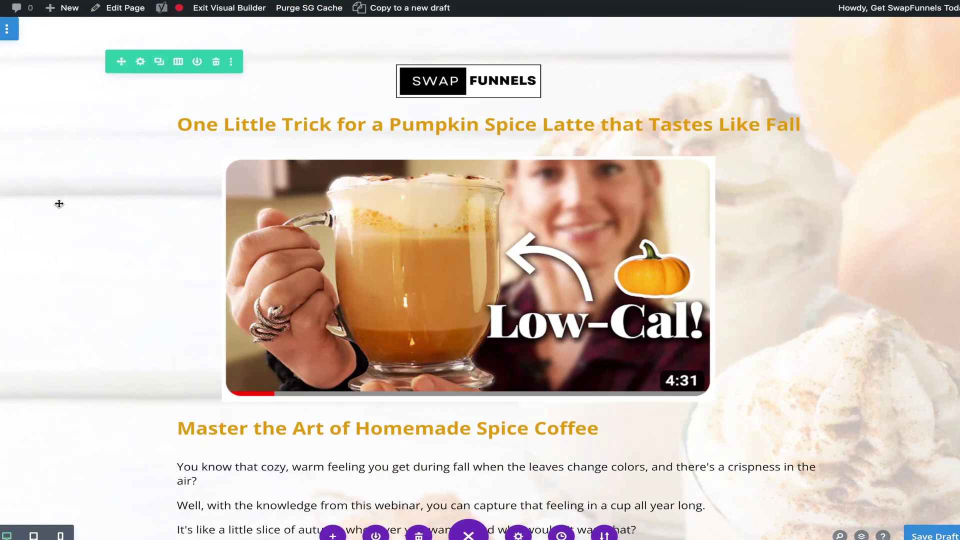
pyautogui.scroll(-5, 54, 325)
pyautogui.scroll(5, 53, 325)
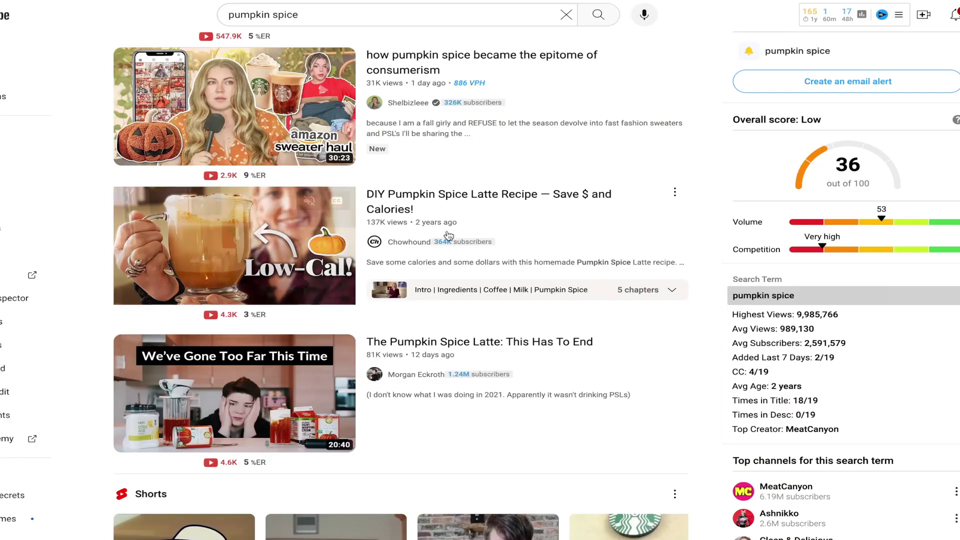
# Step: Switch to YouTube and copy the share link of the Chowhound video "DIY Pumpkin Spice Latte Recipe — Save $ and Calories!"
pyautogui.click(677, 193)
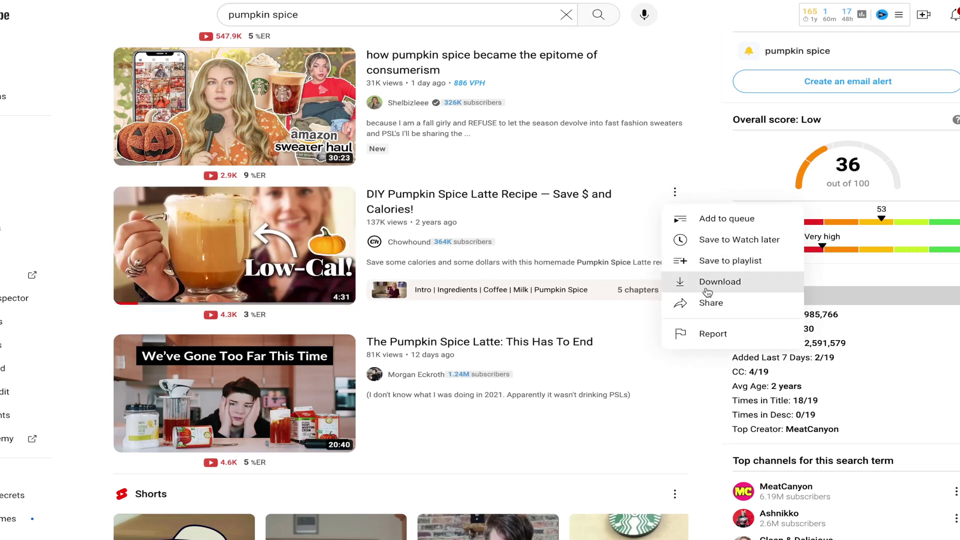
pyautogui.click(717, 305)
pyautogui.click(585, 345)
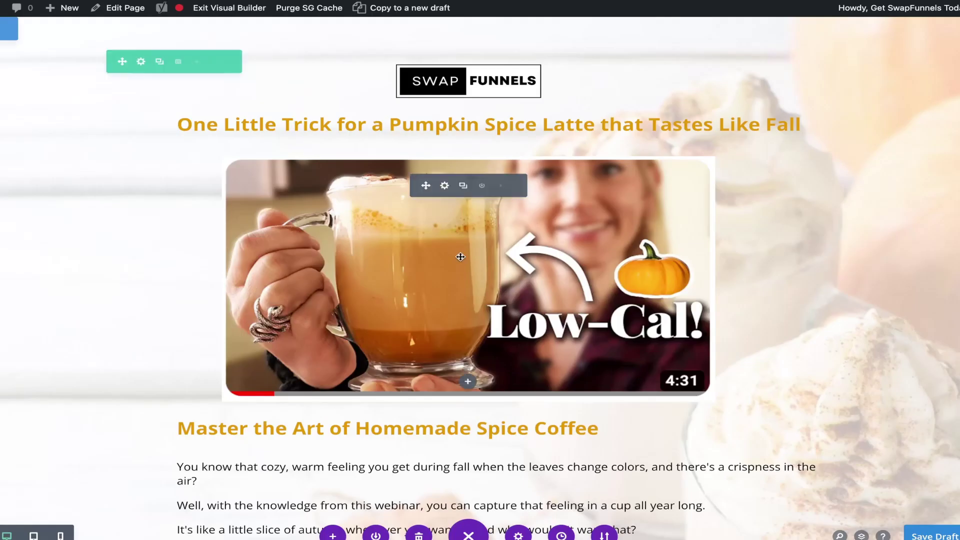
pyautogui.click(445, 188)
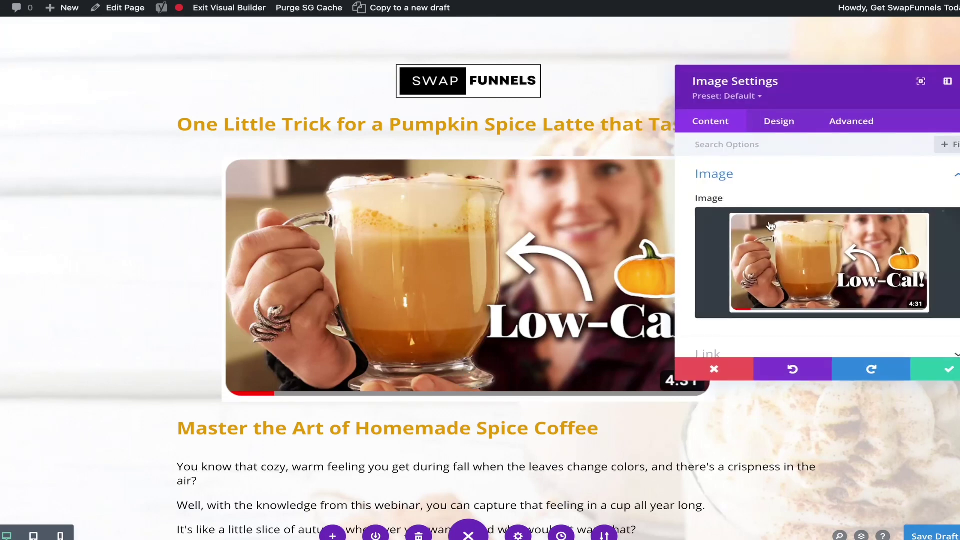
pyautogui.scroll(-5, 774, 244)
pyautogui.click(793, 243)
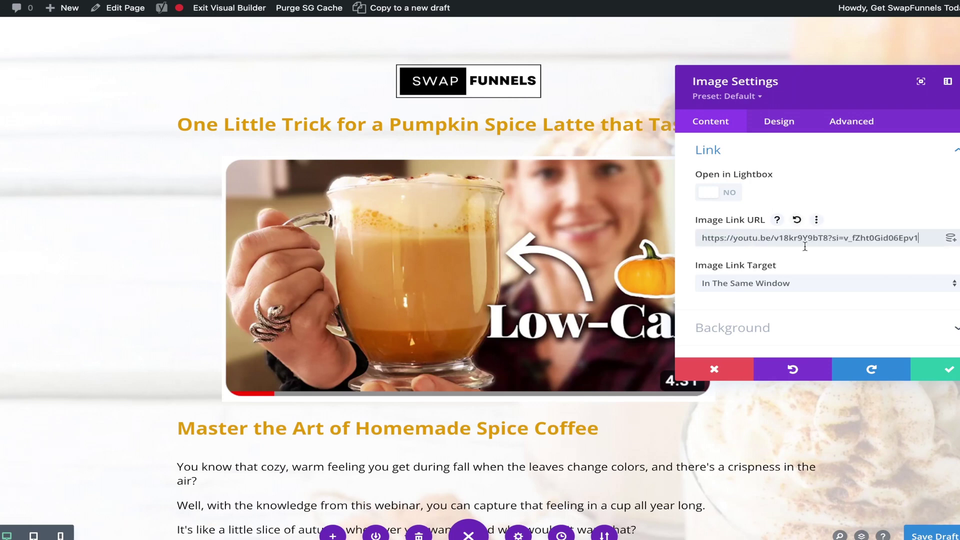
pyautogui.click(782, 290)
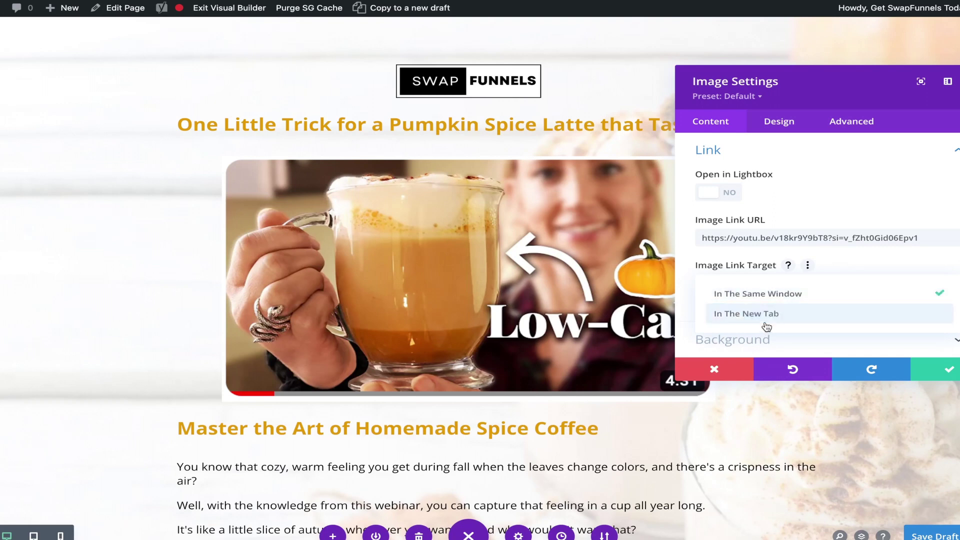
pyautogui.click(853, 265)
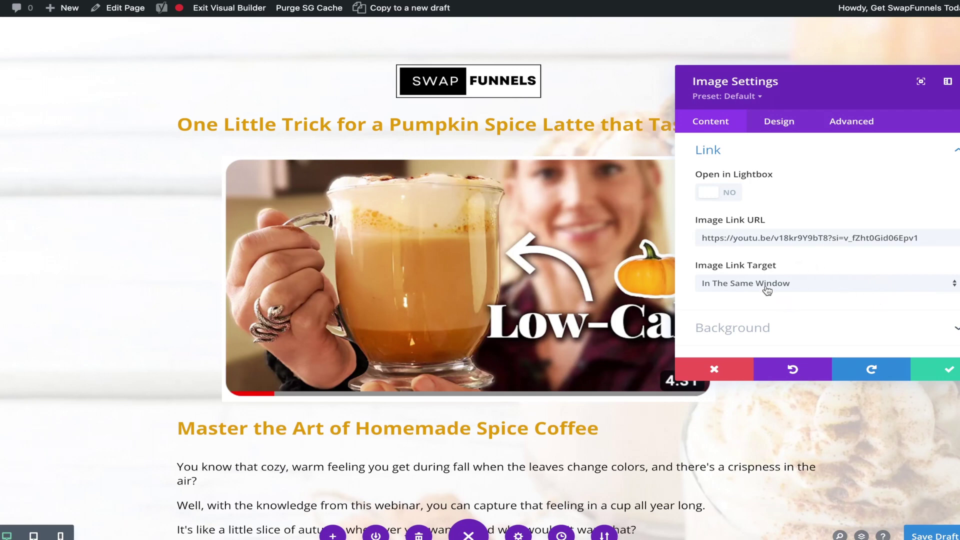
pyautogui.click(943, 372)
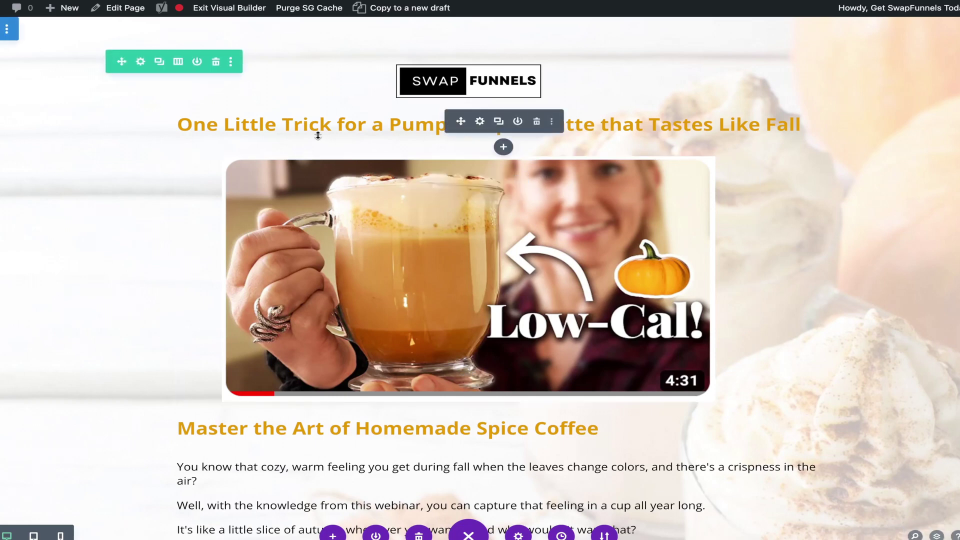
# Step: Exit the visual builder, look through the live bridge page, and test the video thumbnail's link
pyautogui.click(238, 14)
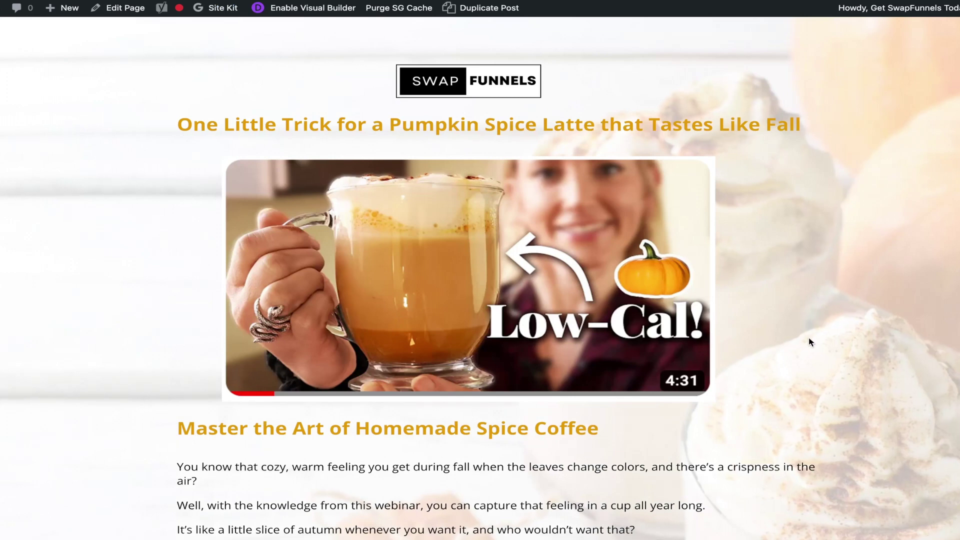
pyautogui.scroll(-3, 756, 368)
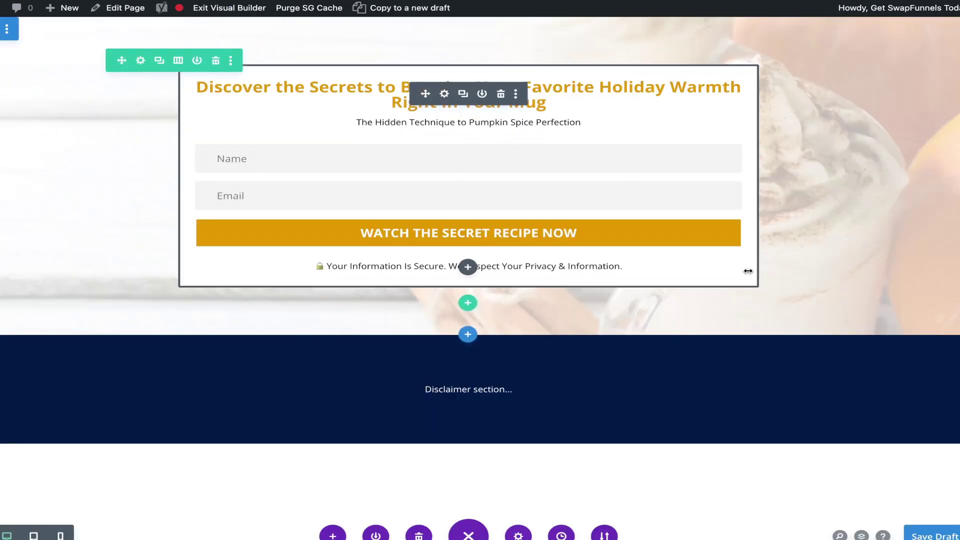
pyautogui.moveTo(748, 271); pyautogui.dragTo(800, 231)
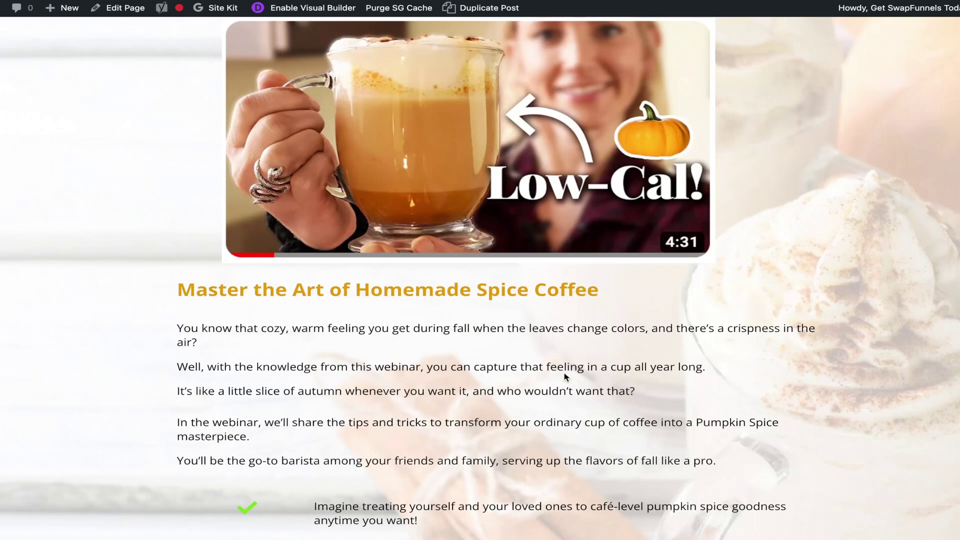
pyautogui.scroll(-6, 818, 338)
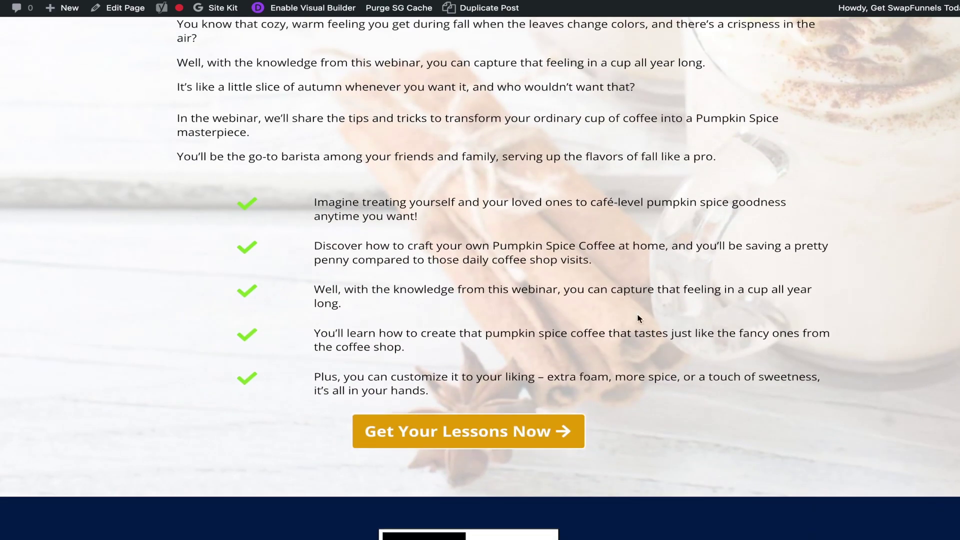
pyautogui.scroll(1, 636, 317)
pyautogui.scroll(8, 550, 399)
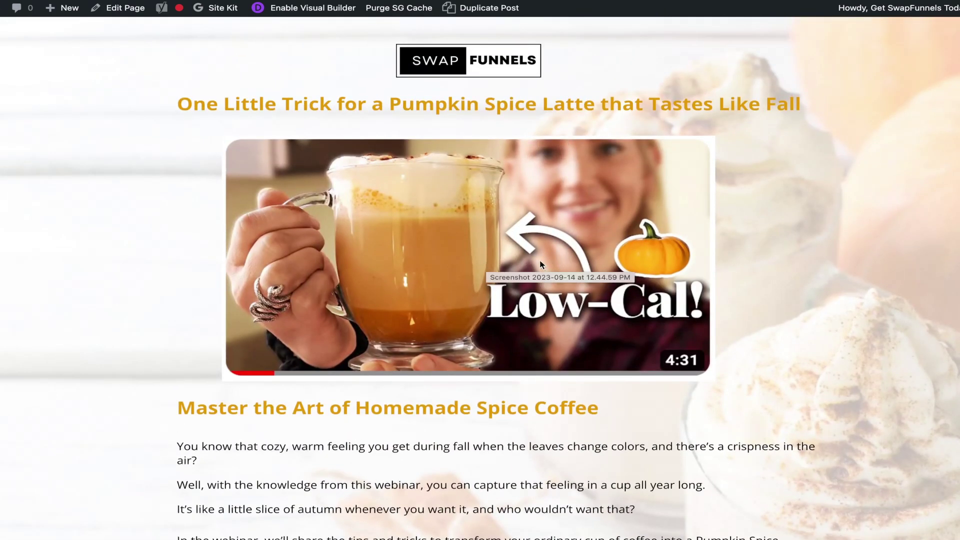
pyautogui.click(490, 234)
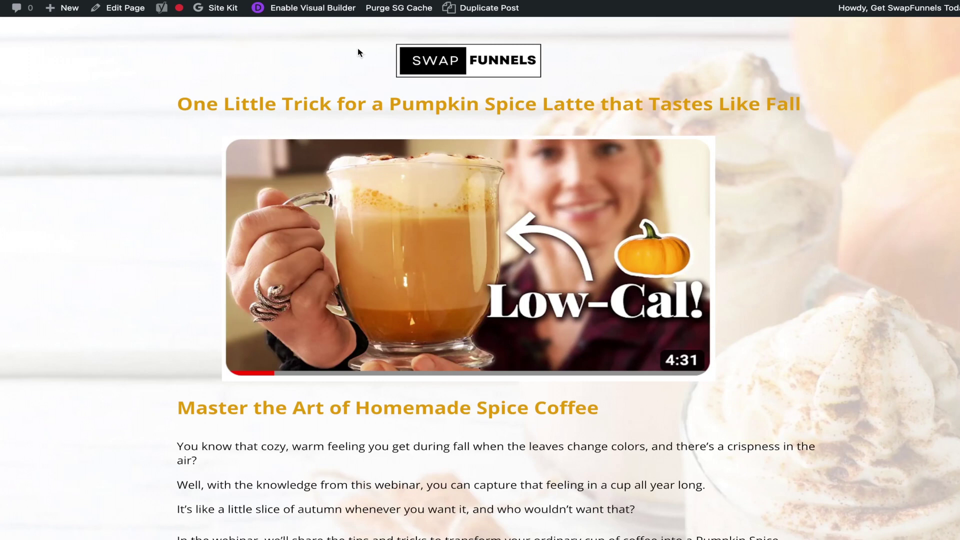
pyautogui.click(313, 7)
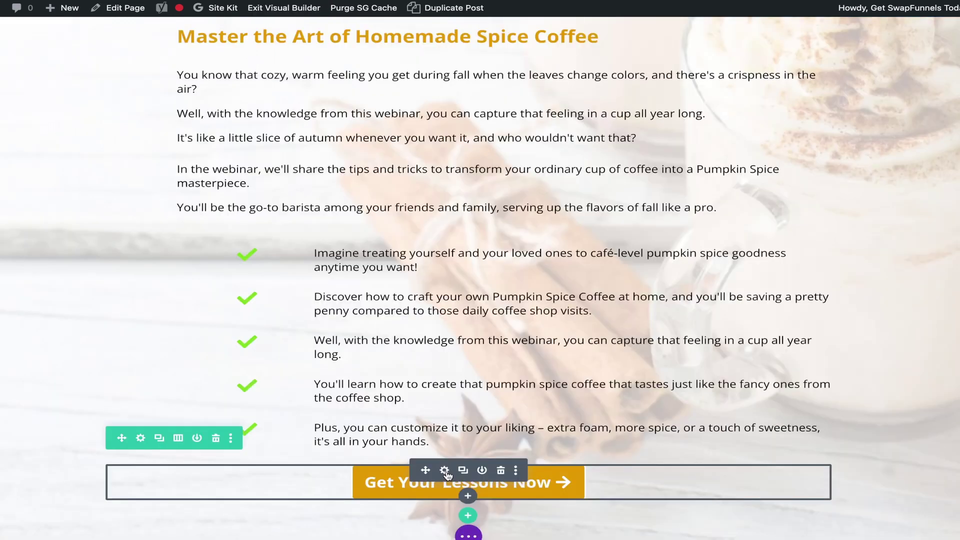
pyautogui.click(439, 525)
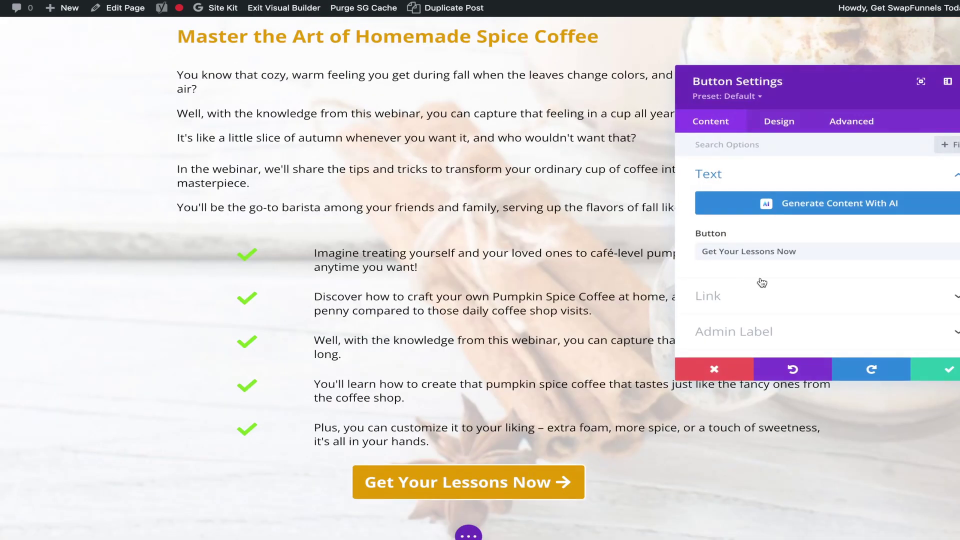
pyautogui.click(806, 296)
pyautogui.click(742, 194)
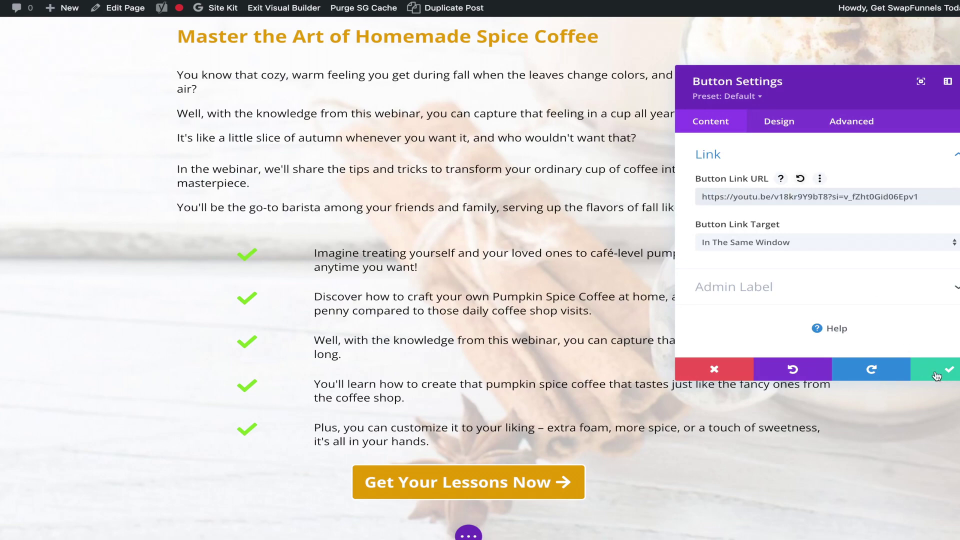
pyautogui.click(933, 376)
pyautogui.scroll(8, 522, 273)
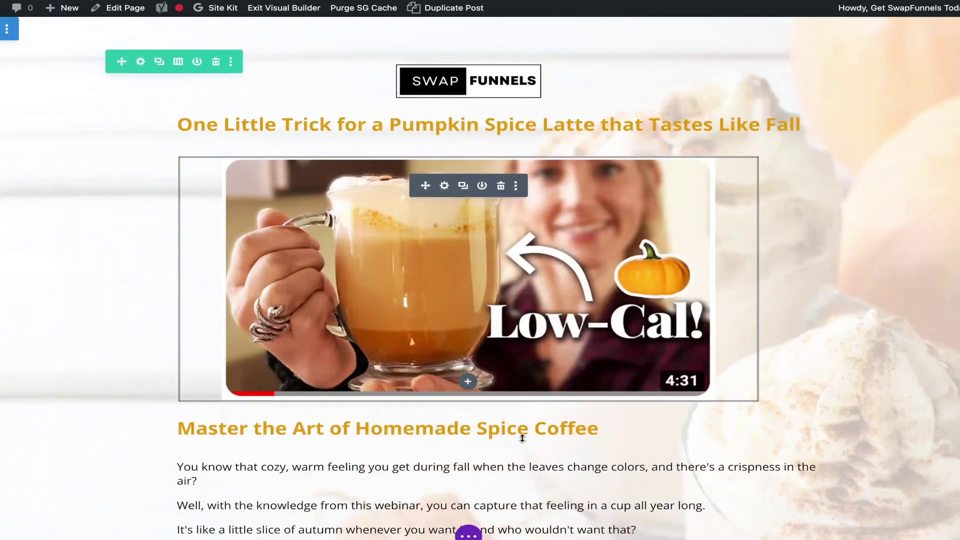
pyautogui.click(468, 533)
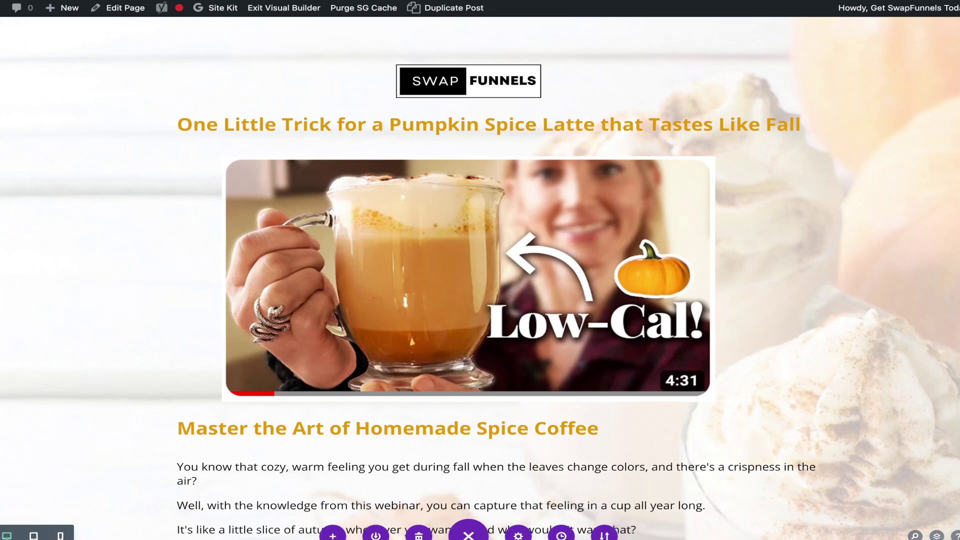
# Step: Check the bridge page's content on desktop and preview it in the phone view
pyautogui.scroll(-3, 904, 397)
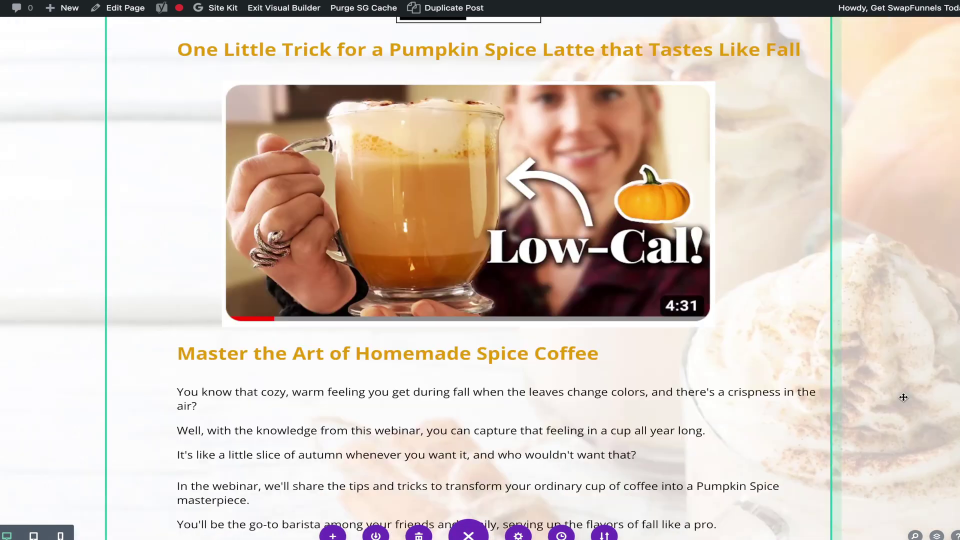
pyautogui.scroll(-15, 832, 191)
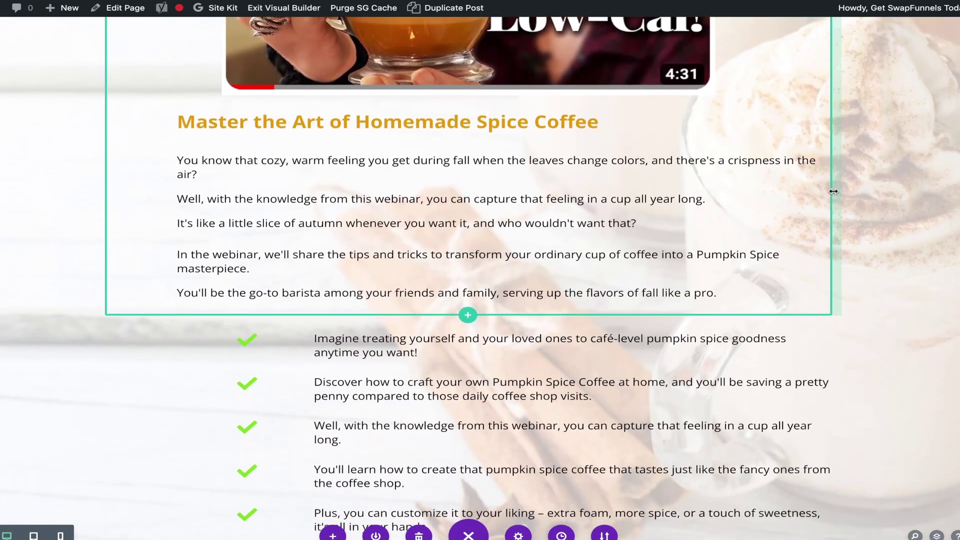
pyautogui.scroll(20, 832, 191)
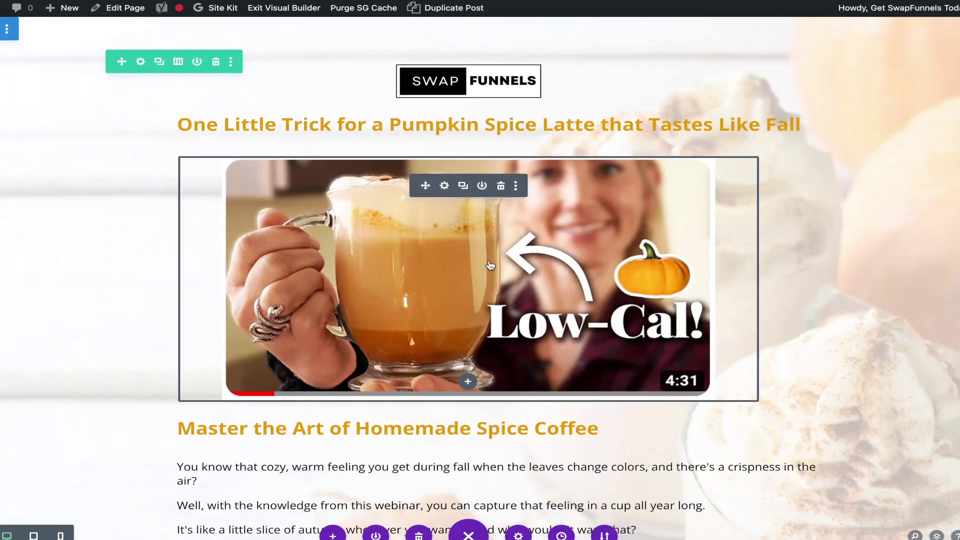
pyautogui.scroll(-10, 501, 312)
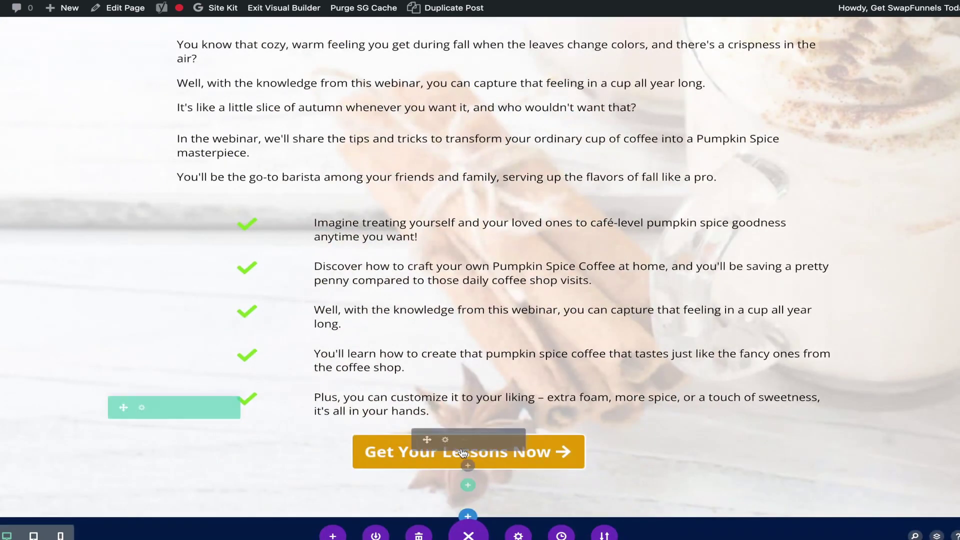
pyautogui.scroll(10, 940, 155)
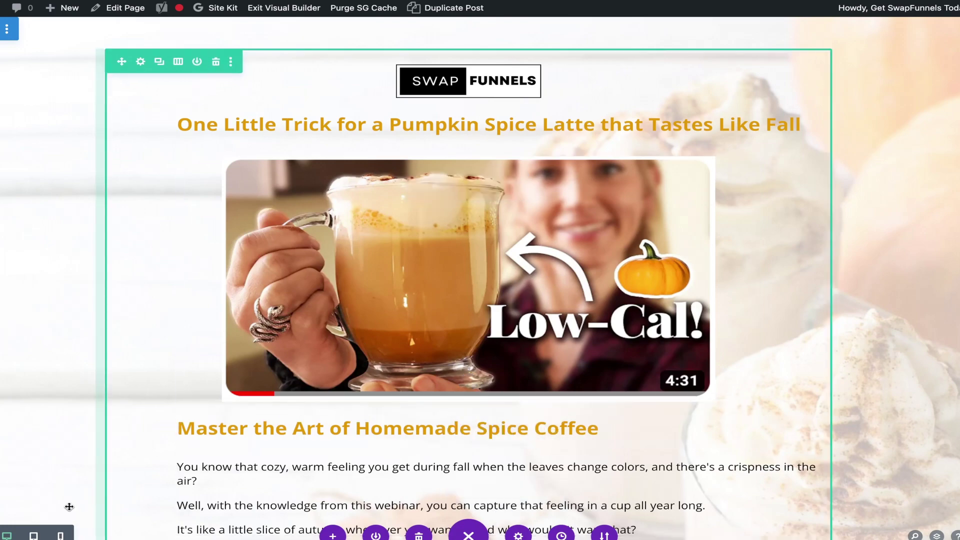
pyautogui.click(61, 535)
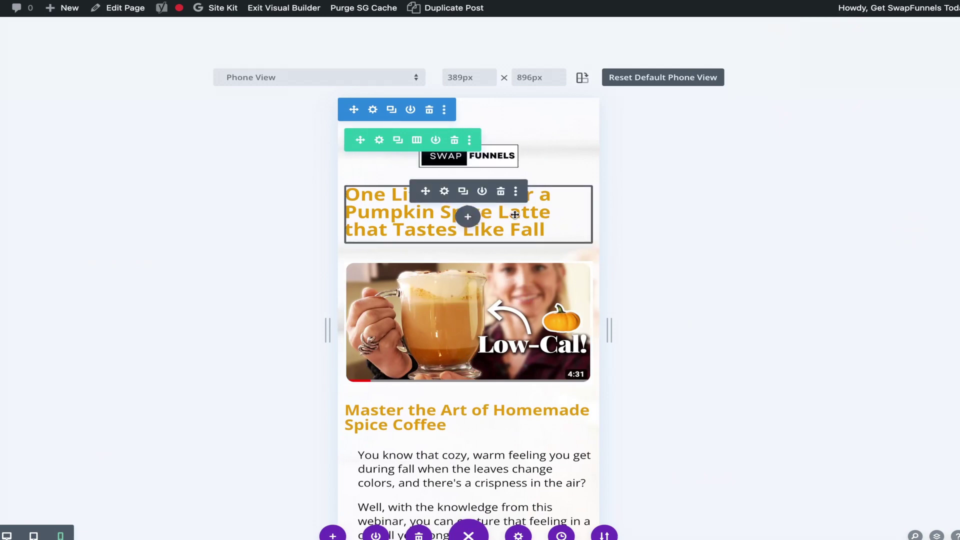
# Step: Check the bridge page in phone view, set the main headline's phone heading text size to 22px, and save the module
pyautogui.scroll(-15, 454, 420)
pyautogui.scroll(-5, 454, 426)
pyautogui.scroll(2, 467, 402)
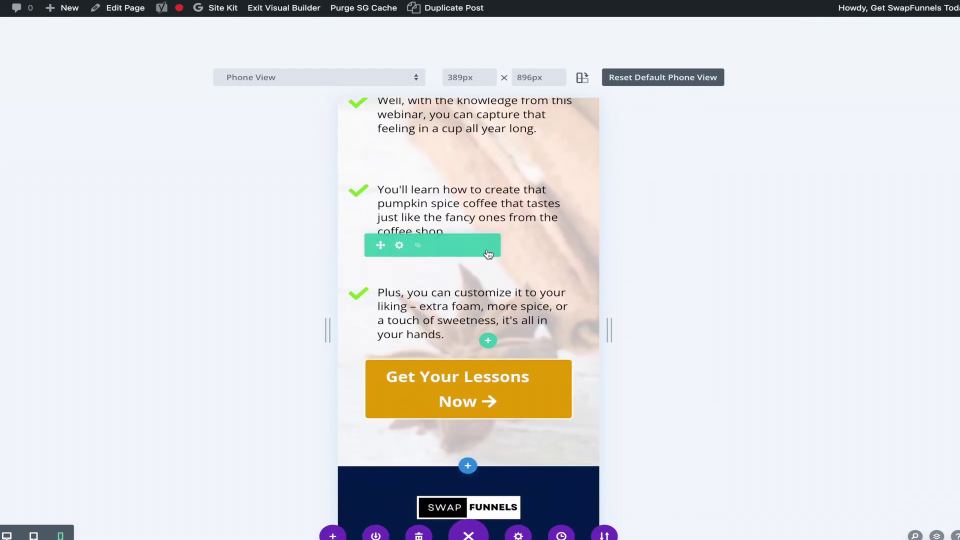
pyautogui.scroll(10, 489, 254)
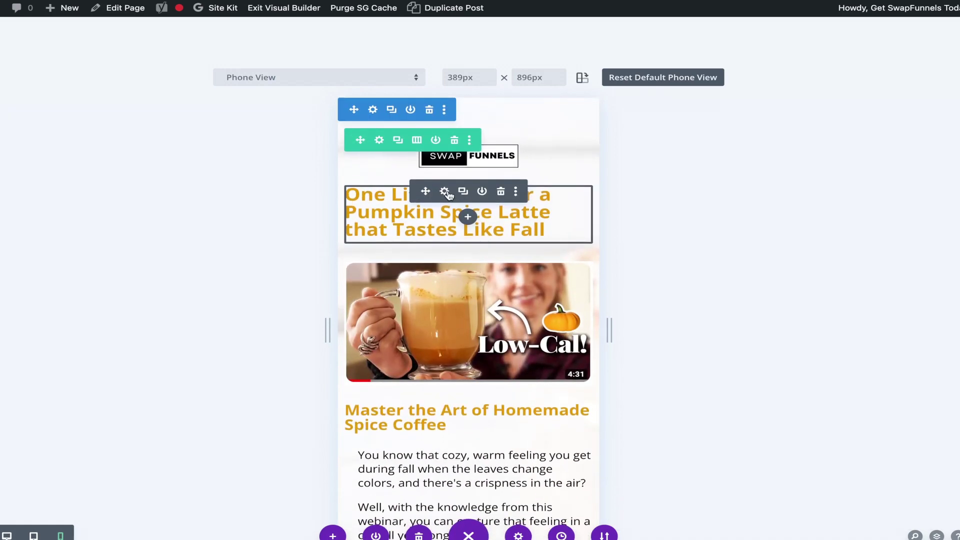
pyautogui.click(445, 192)
pyautogui.click(783, 131)
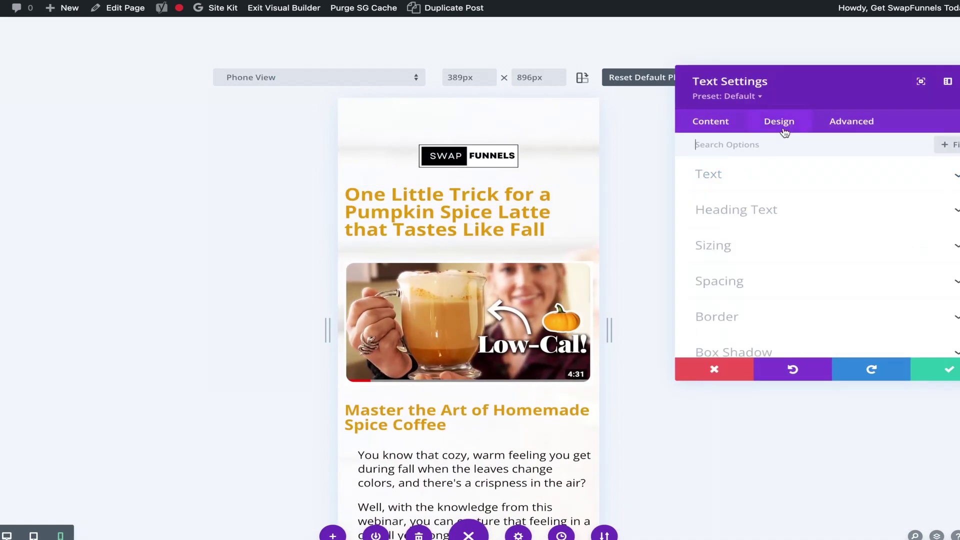
pyautogui.click(789, 220)
pyautogui.scroll(-5, 831, 288)
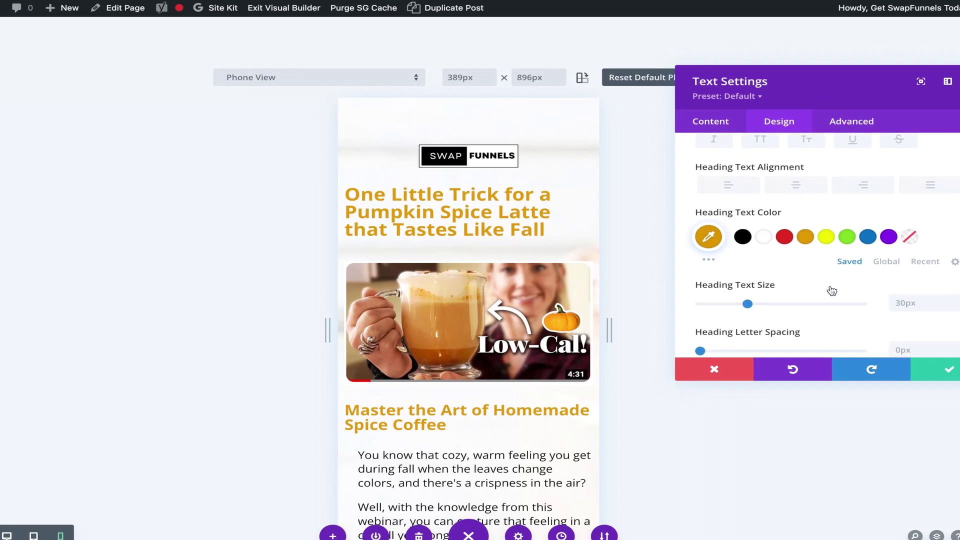
pyautogui.scroll(-1, 831, 290)
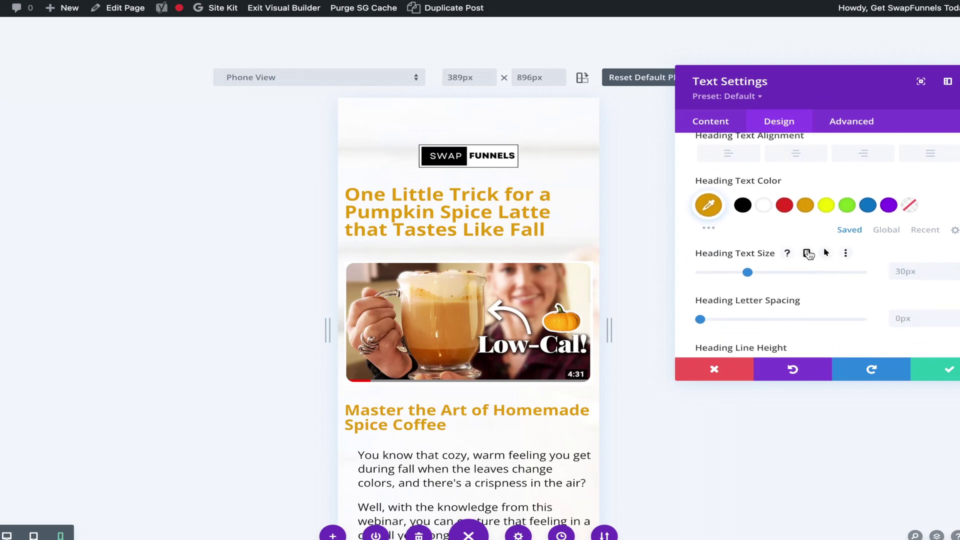
pyautogui.click(808, 254)
pyautogui.moveTo(747, 309); pyautogui.dragTo(734, 309)
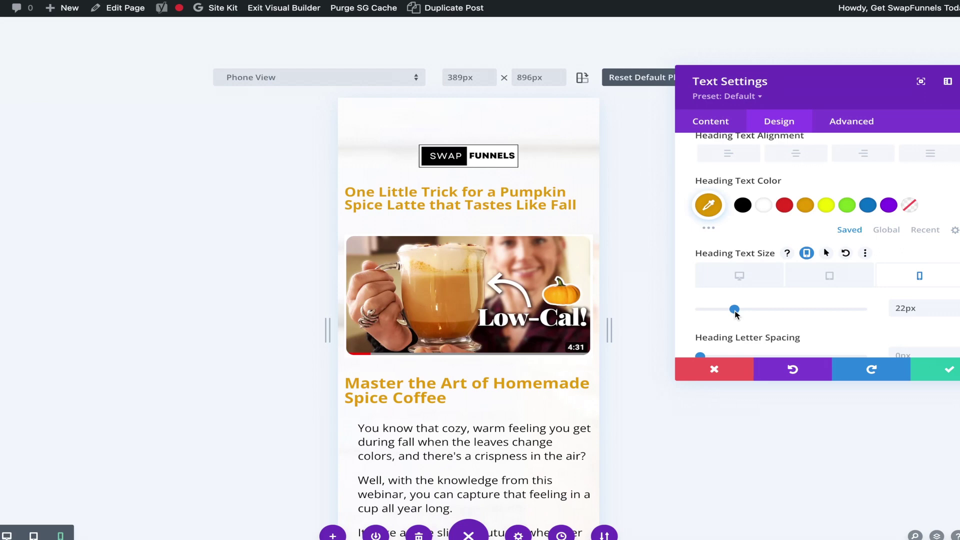
pyautogui.click(938, 373)
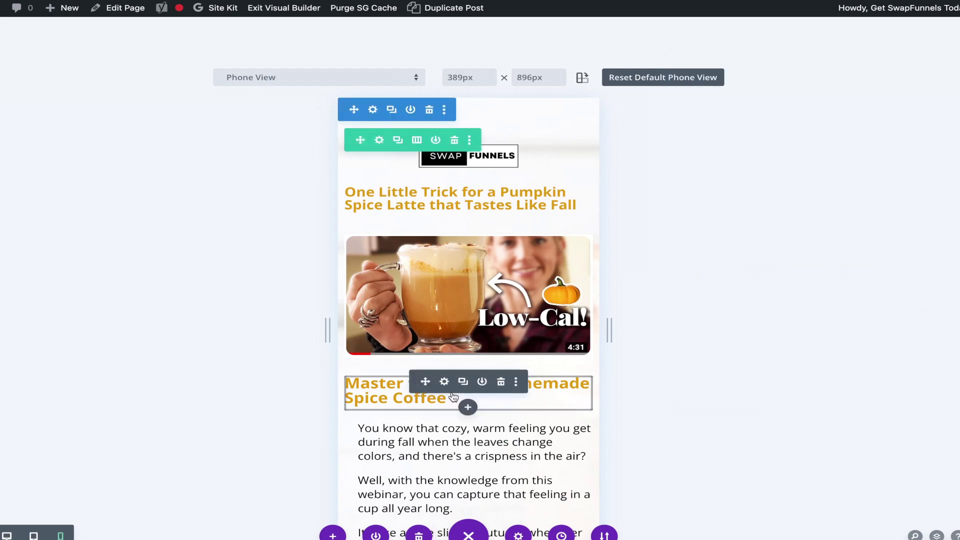
# Step: Set the phone heading text size of the "Master the Art of Homemade Spice Coffee" subheading to 17px
pyautogui.click(445, 382)
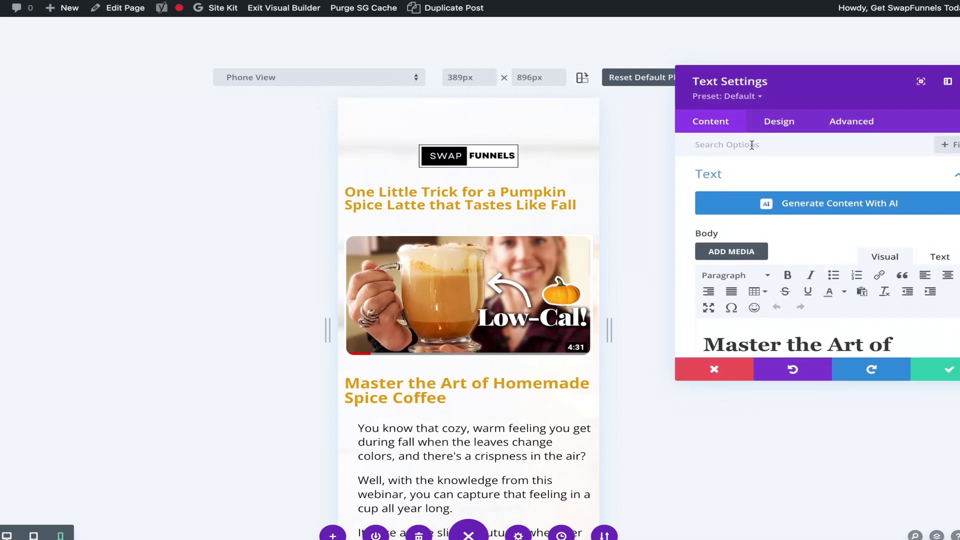
pyautogui.click(782, 130)
pyautogui.click(797, 211)
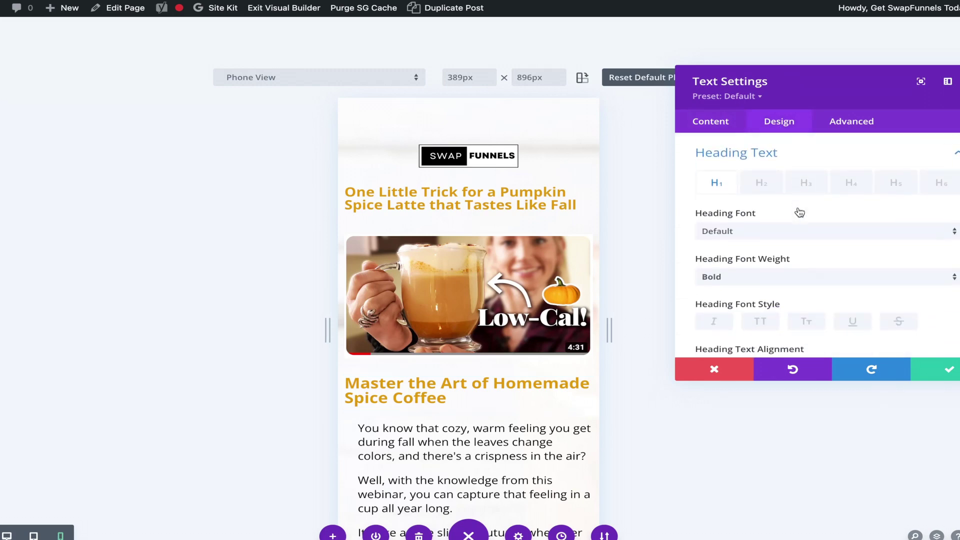
pyautogui.scroll(-4, 818, 281)
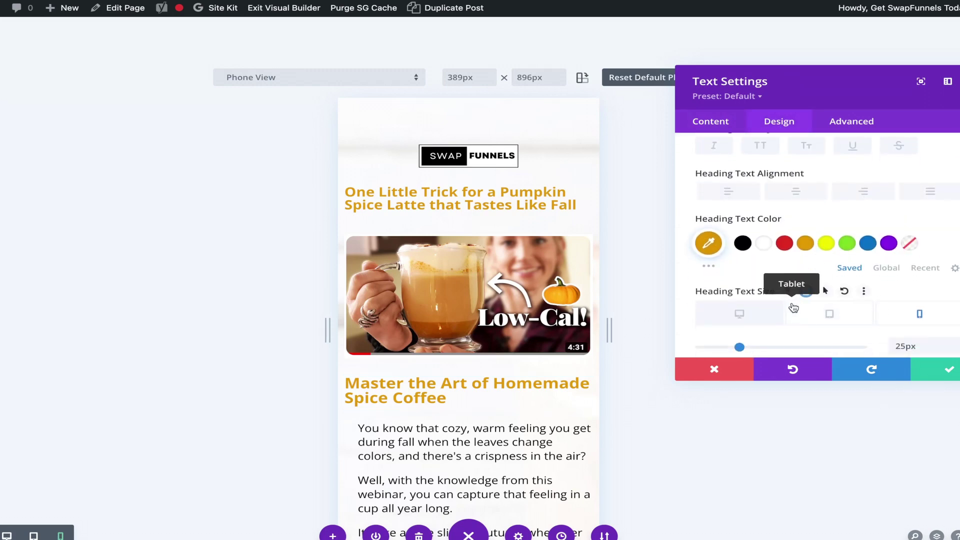
pyautogui.moveTo(735, 349); pyautogui.dragTo(726, 349)
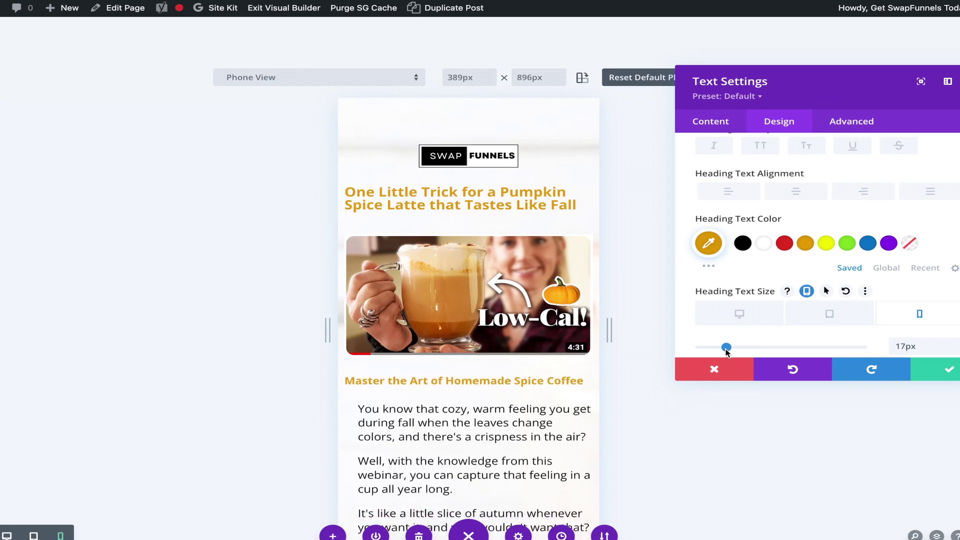
# Step: Set the "Get Your Lessons Now" button's phone text size to 21px and save the module
pyautogui.scroll(-10, 345, 435)
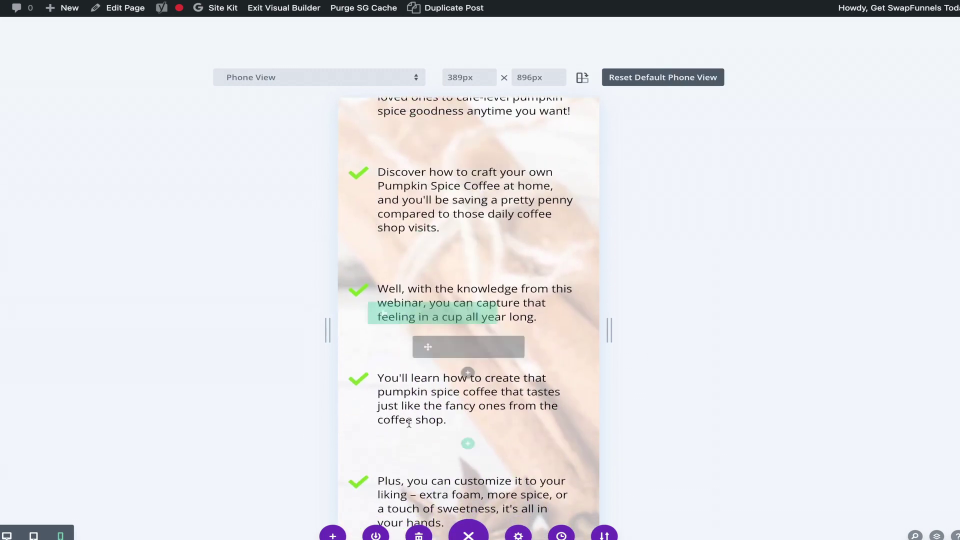
pyautogui.scroll(-4, 404, 408)
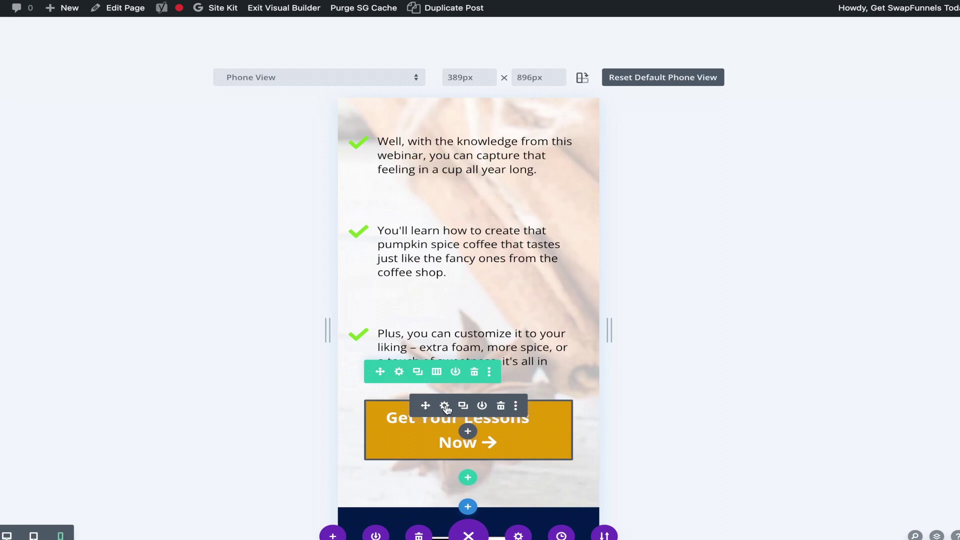
pyautogui.click(445, 406)
pyautogui.click(784, 125)
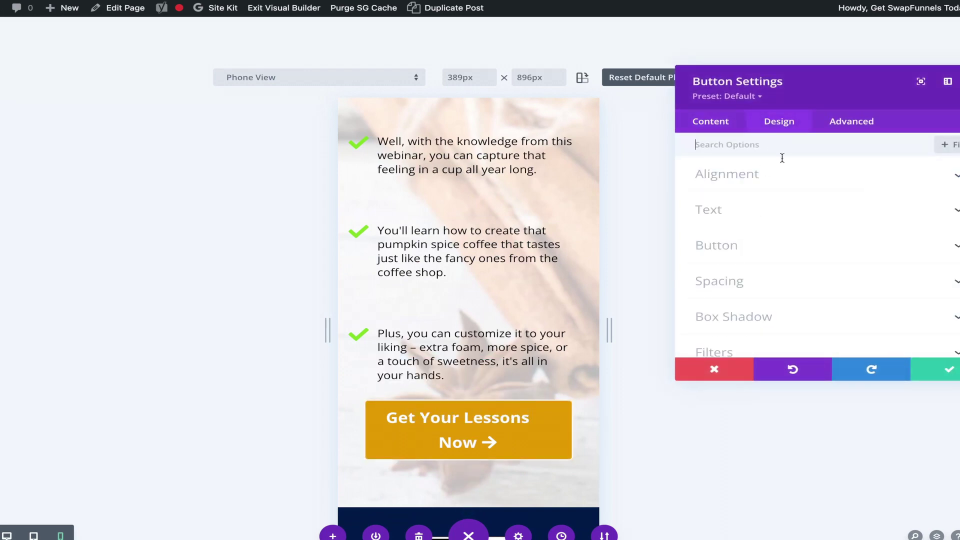
pyautogui.click(808, 252)
pyautogui.click(800, 220)
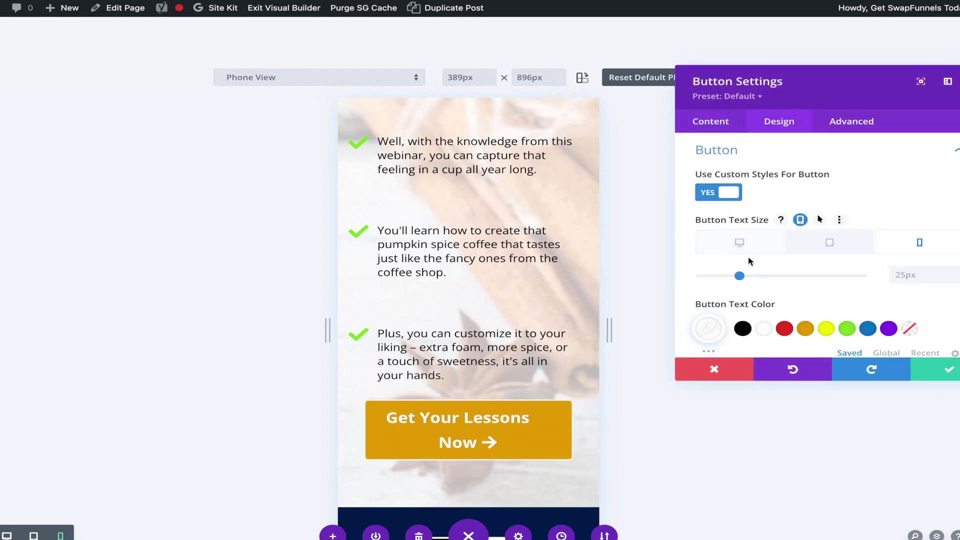
pyautogui.moveTo(739, 276); pyautogui.dragTo(732, 276)
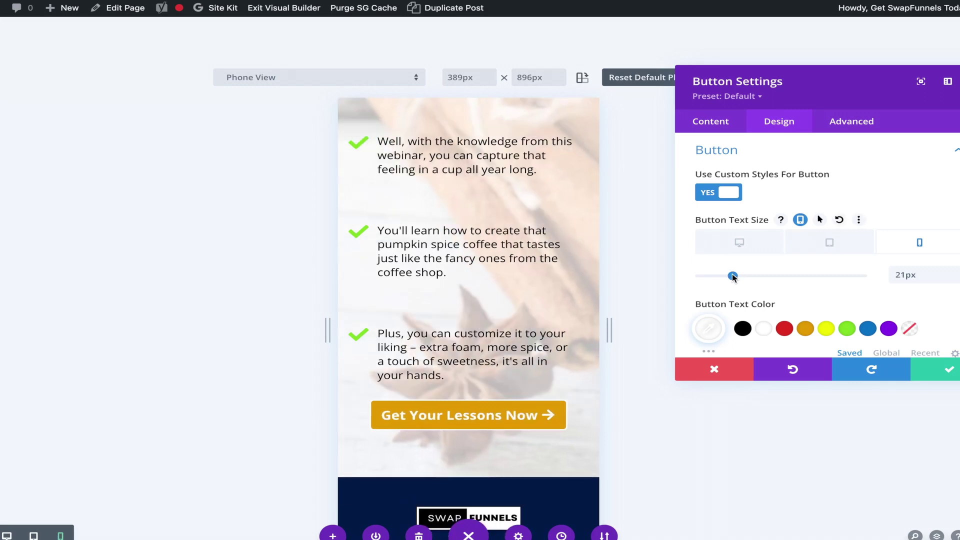
pyautogui.click(945, 380)
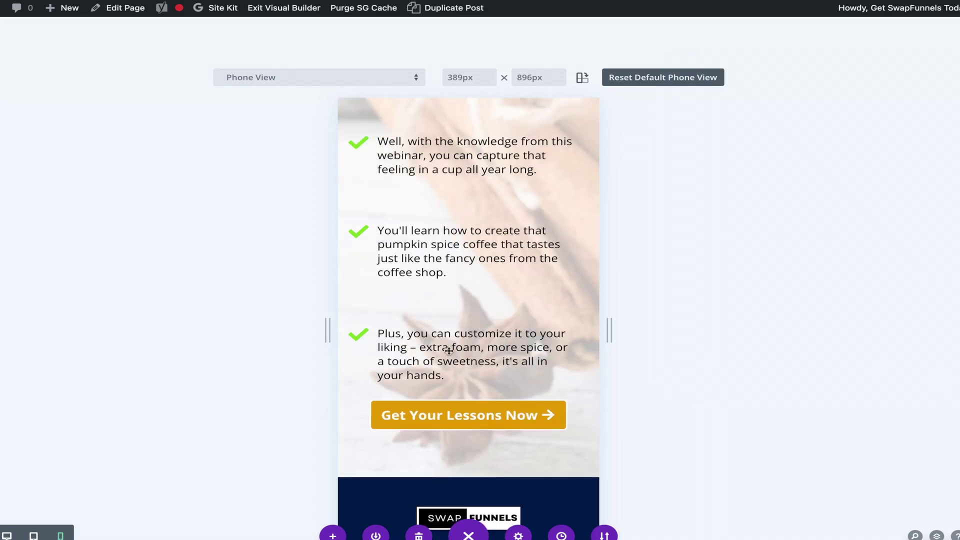
pyautogui.scroll(10, 470, 299)
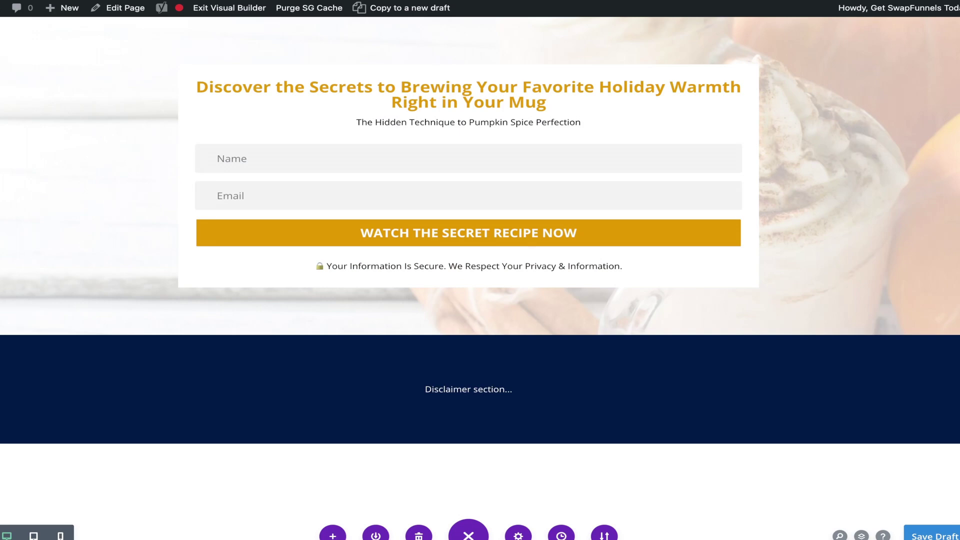
# Step: Show the opt-in page in phone view, set the email opt-in's title text size to 22px, and save the module
pyautogui.click(60, 535)
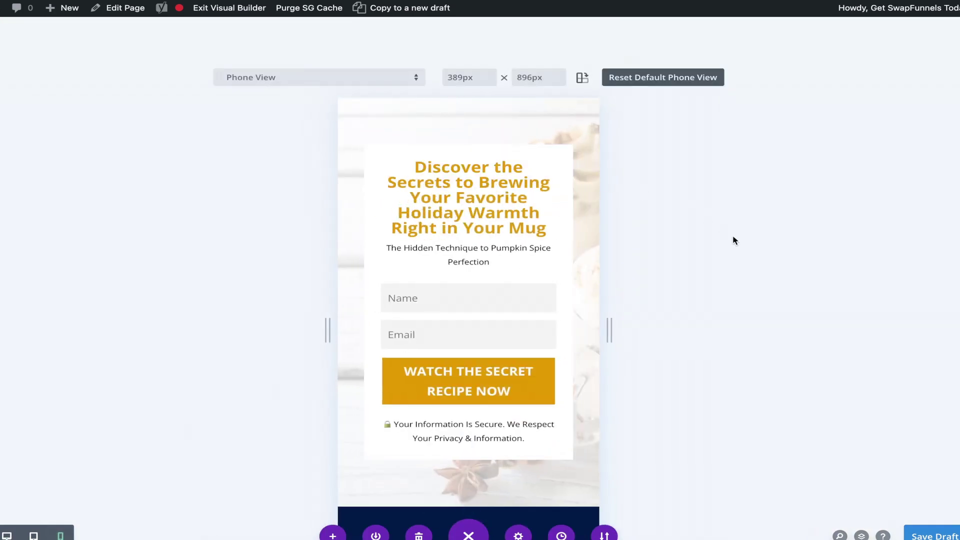
pyautogui.click(445, 174)
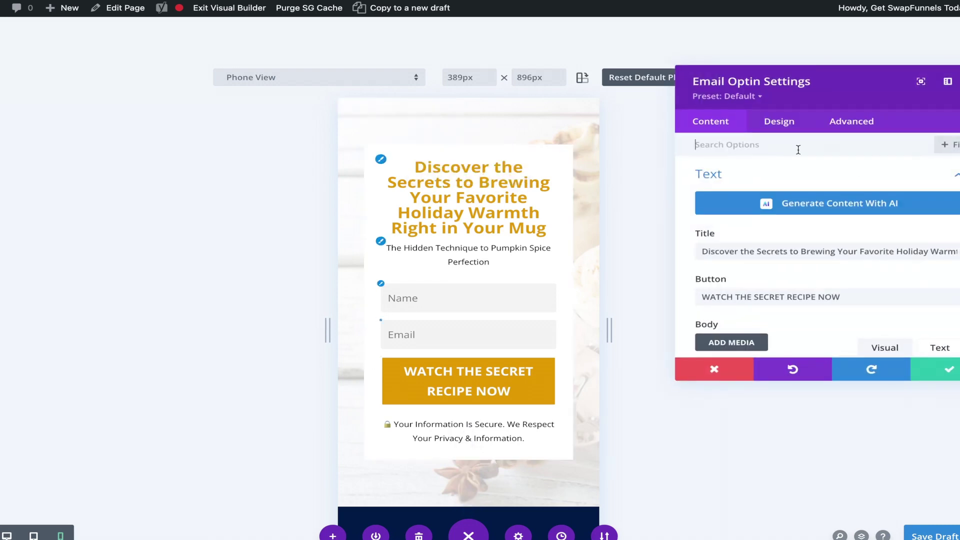
pyautogui.click(776, 124)
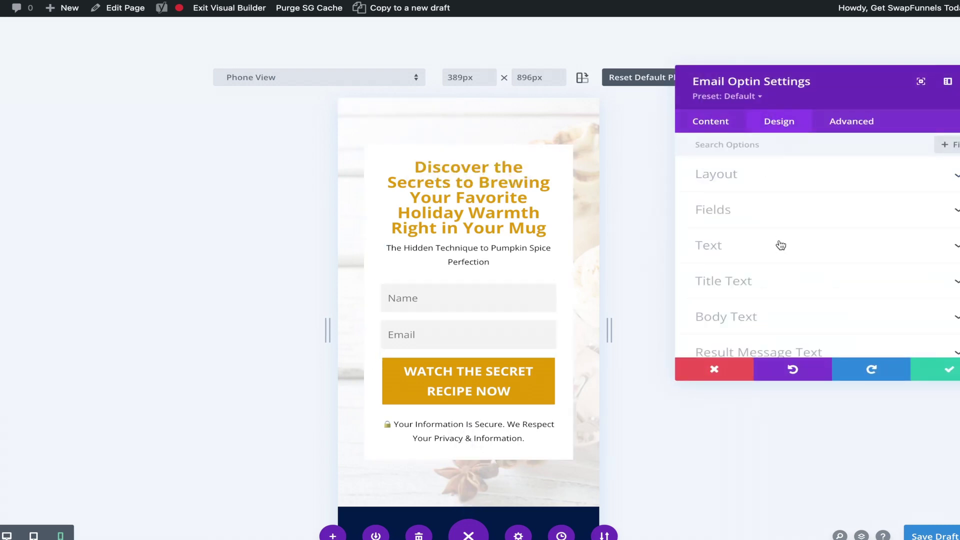
pyautogui.click(783, 287)
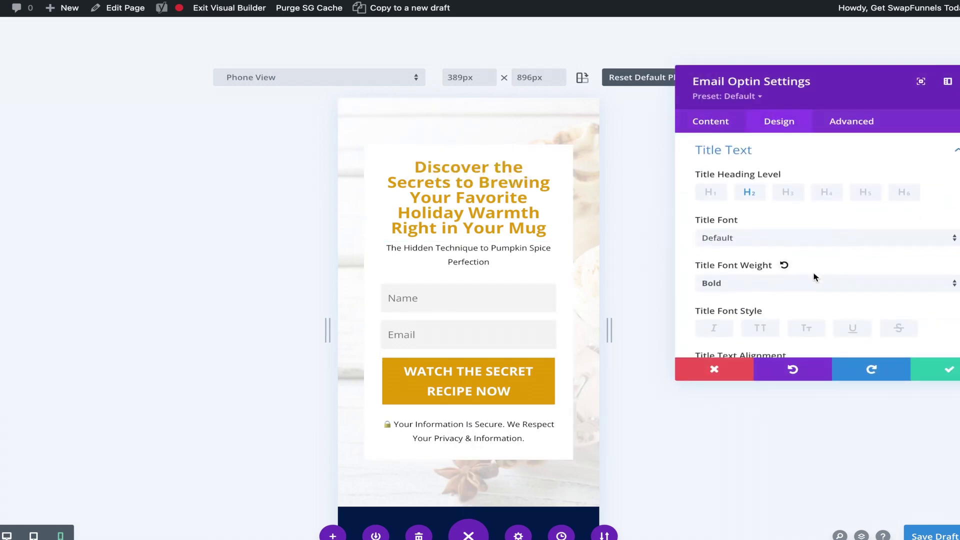
pyautogui.scroll(-3, 813, 277)
pyautogui.moveTo(741, 324); pyautogui.dragTo(734, 324)
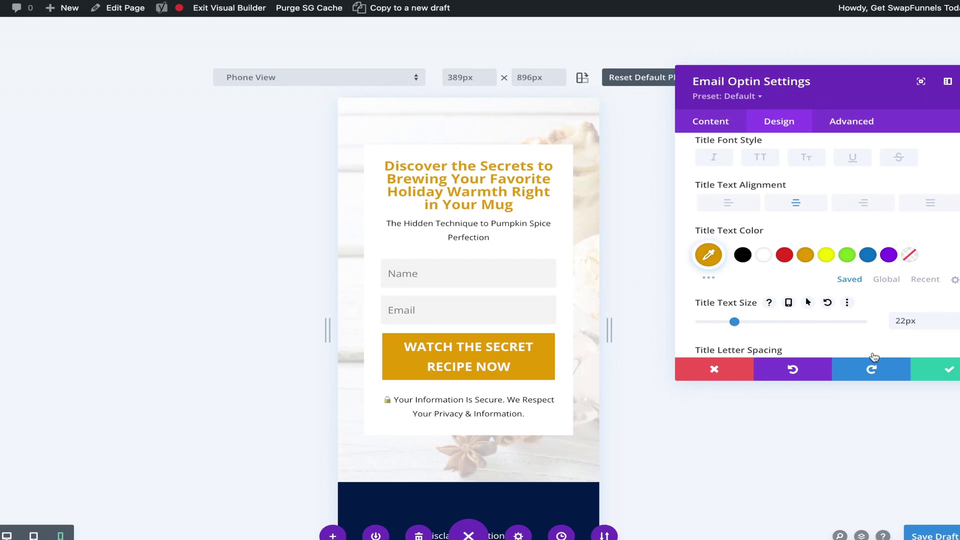
pyautogui.click(933, 373)
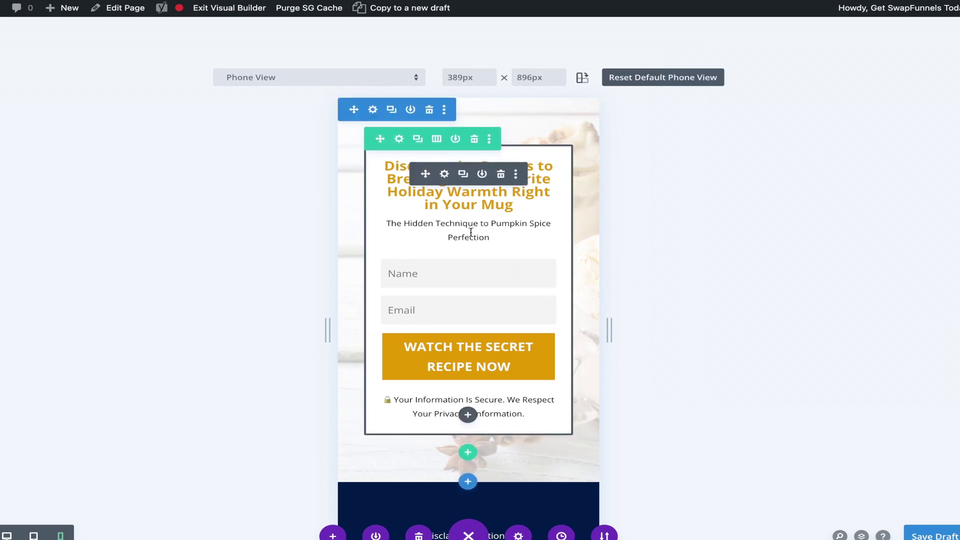